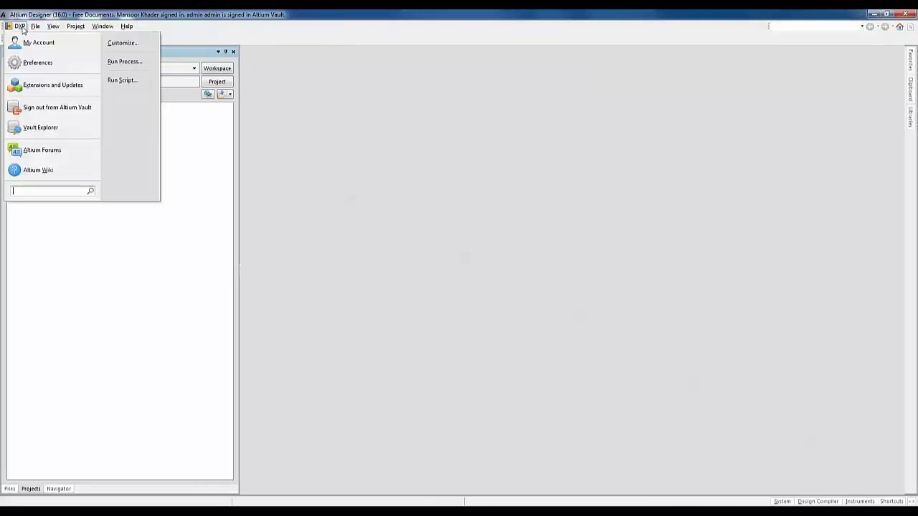
Confirm SVN - Subversion is the version control provider, trying external Subversion before returning to built-in.
left_click(34, 73)
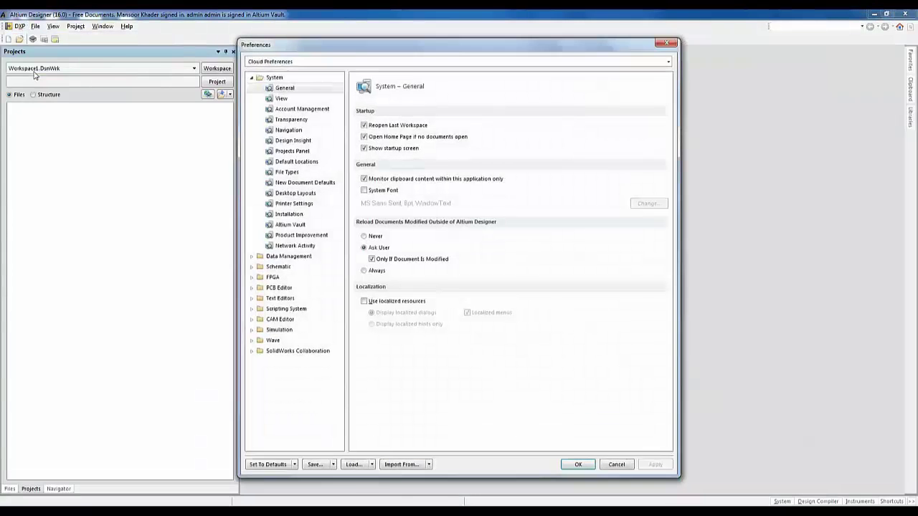
left_click(272, 256)
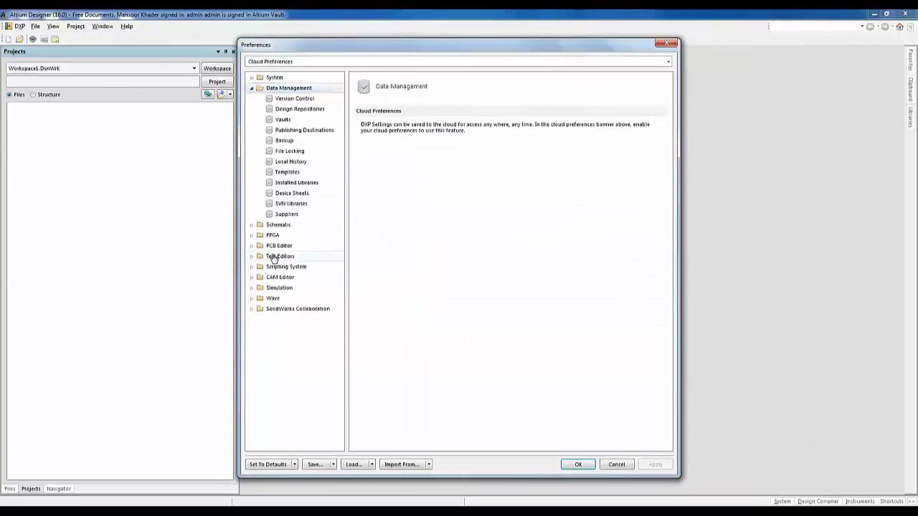
left_click(310, 98)
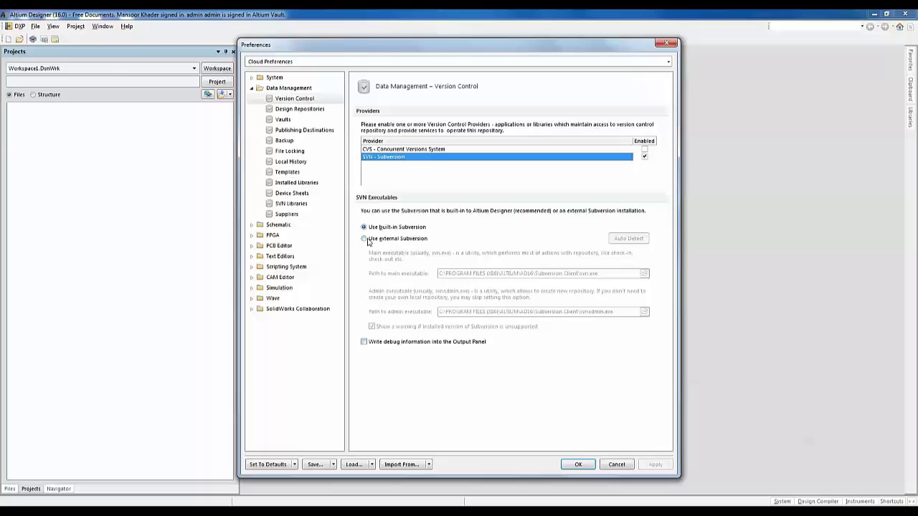
left_click(405, 150)
left_click(401, 157)
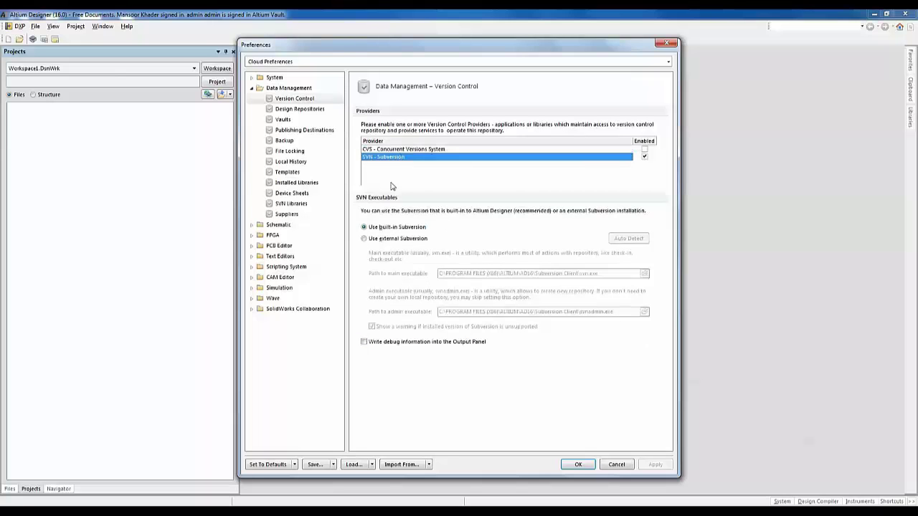
left_click(391, 240)
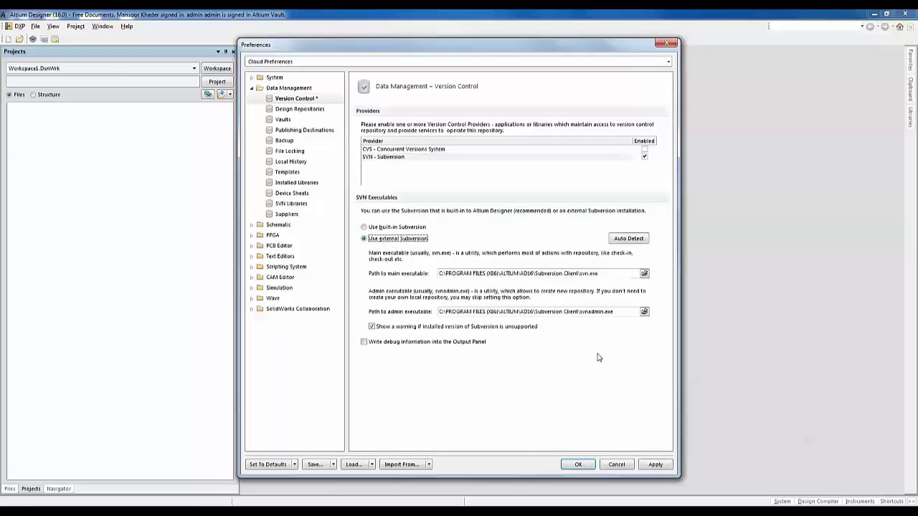
left_click(398, 228)
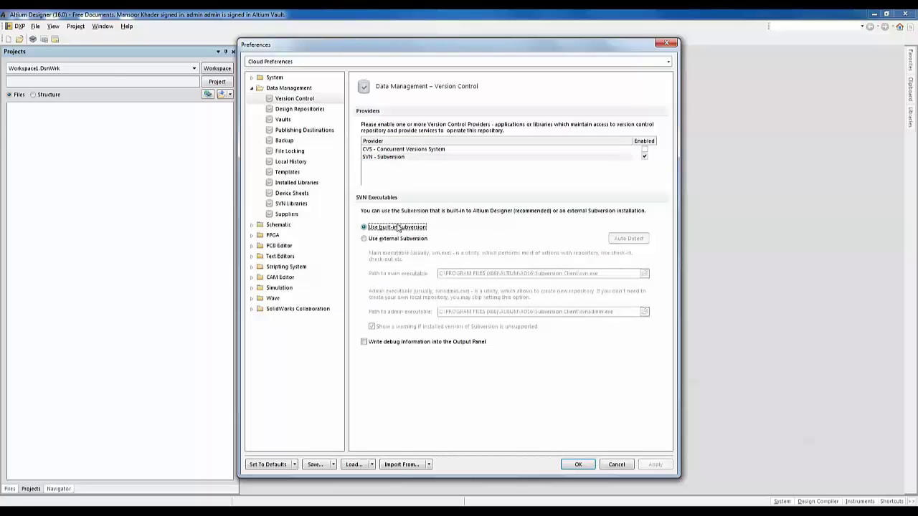
left_click(285, 110)
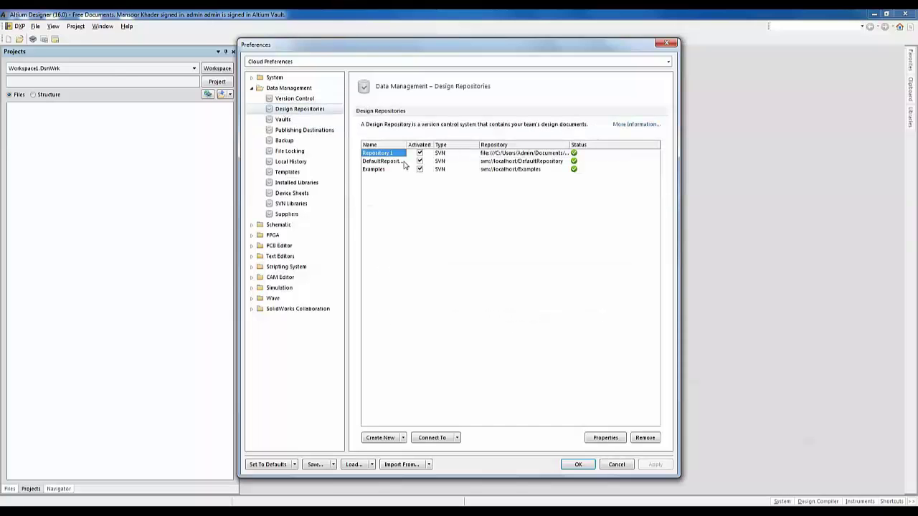
Start a new SVN design repository named 'Version Control Deom'.
left_click_drag(408, 145, 438, 146)
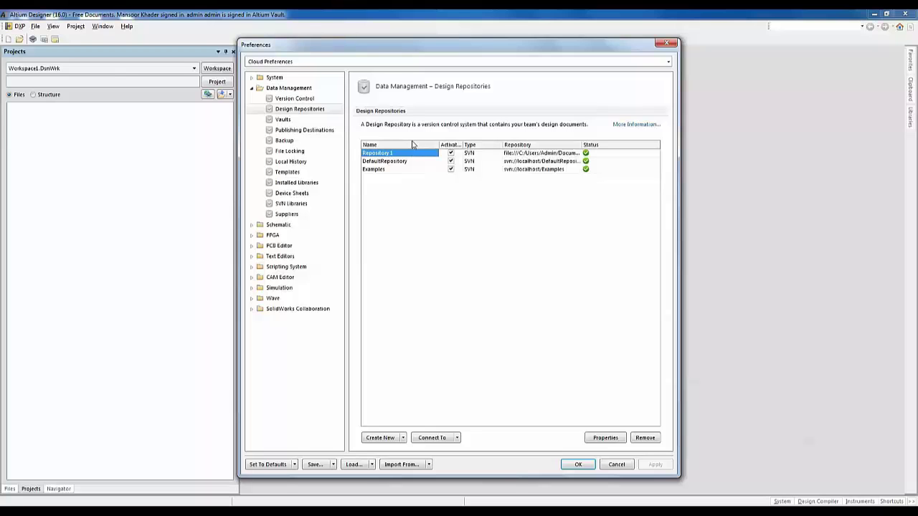
left_click(391, 438)
left_click(392, 460)
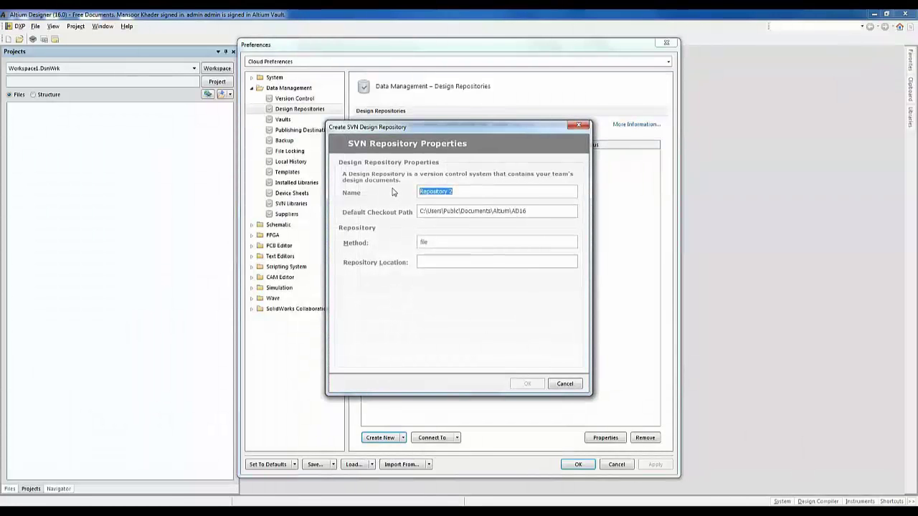
type("Version Control Deom")
left_click(568, 244)
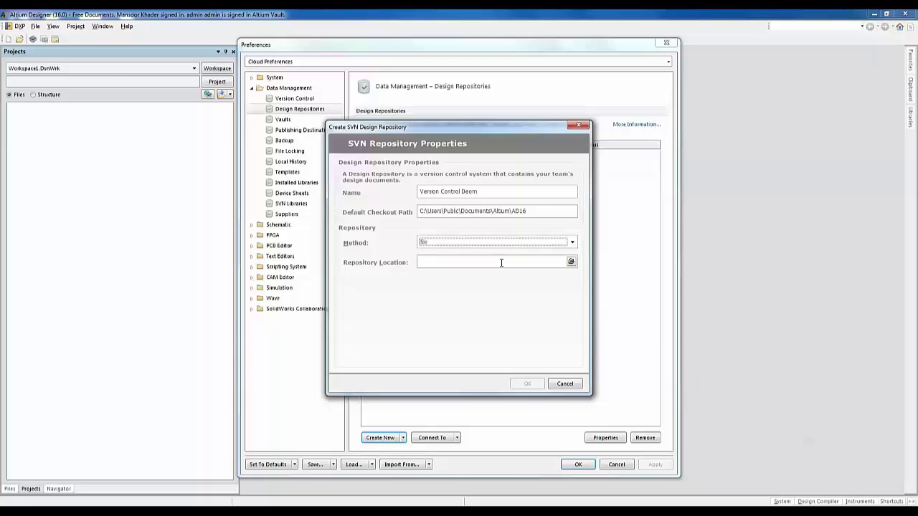
Store the repository in a new 'Version Control SVN' folder on Altium Test Space (C:), then apply and close.
left_click(572, 263)
left_click(397, 246)
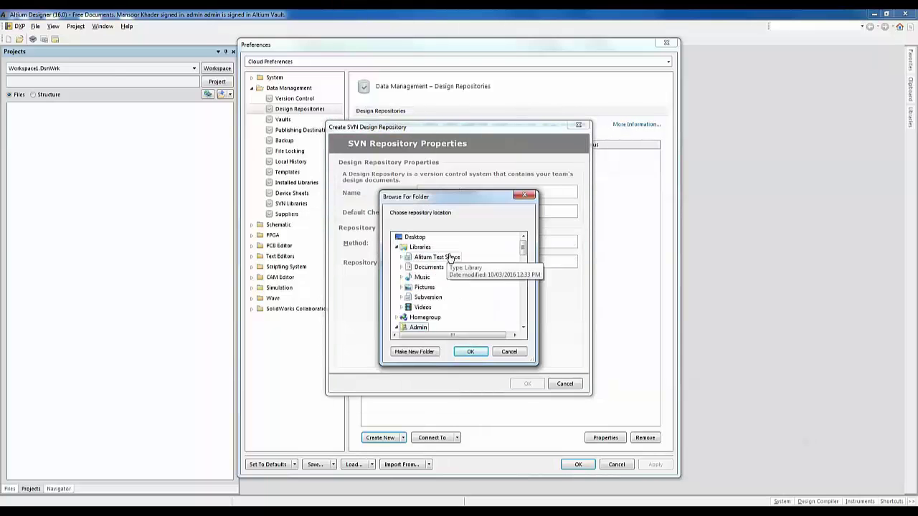
left_click(402, 257)
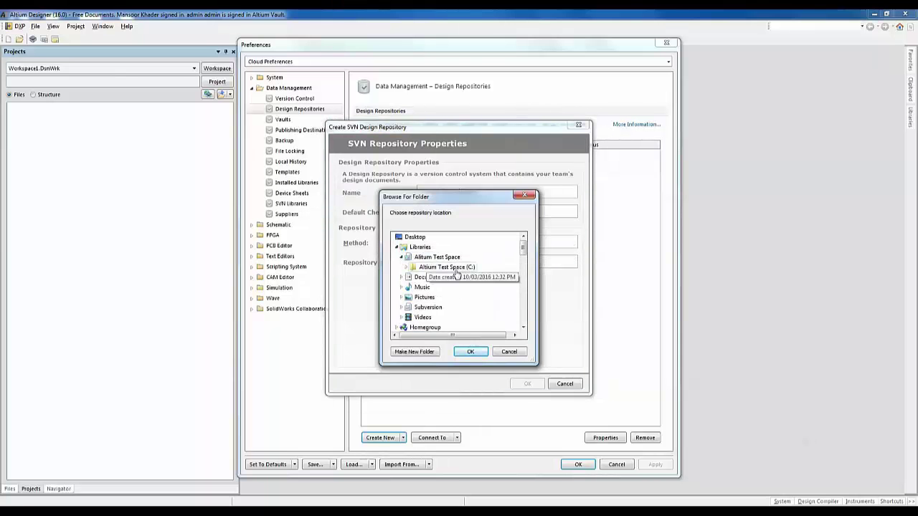
double_click(436, 269)
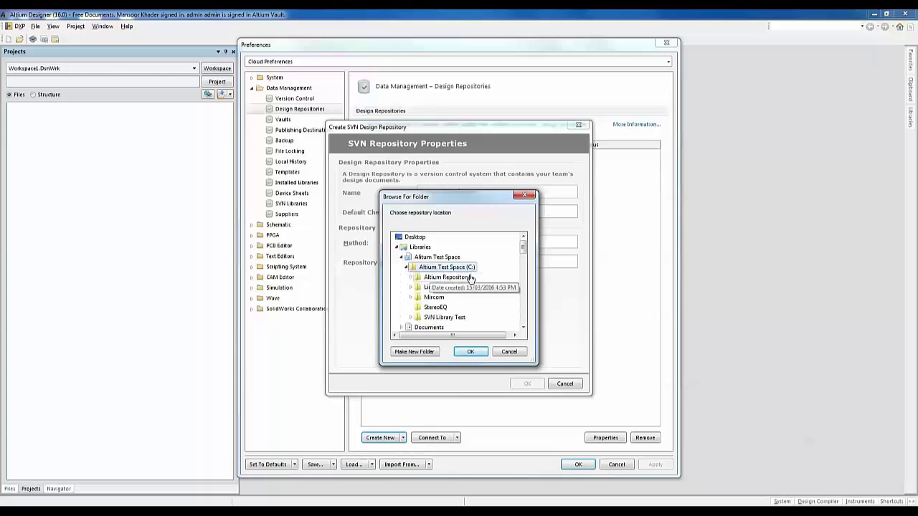
left_click(415, 351)
left_click(414, 351)
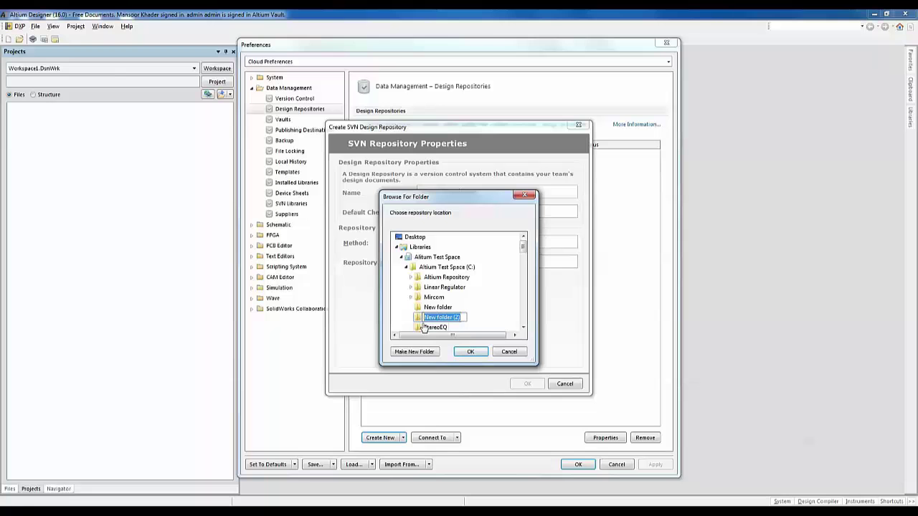
type("Versio")
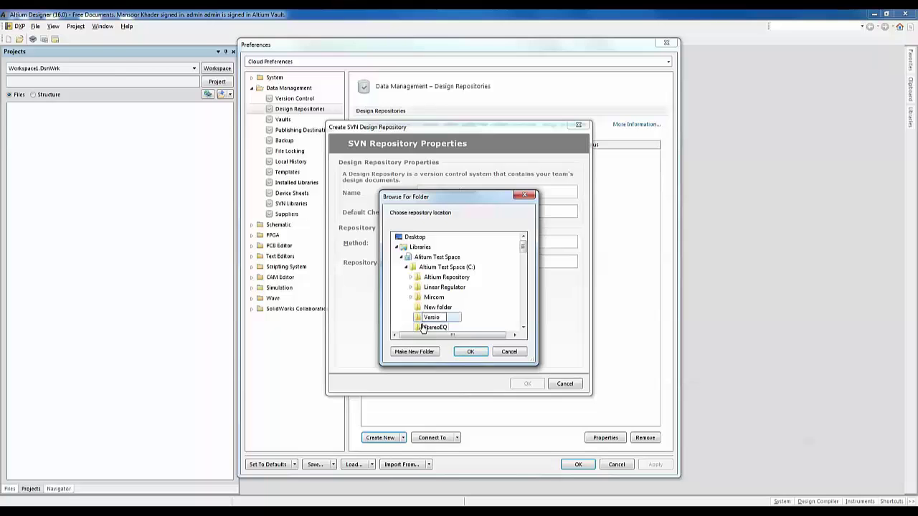
type("n Control SVN")
key("Return")
left_click(470, 352)
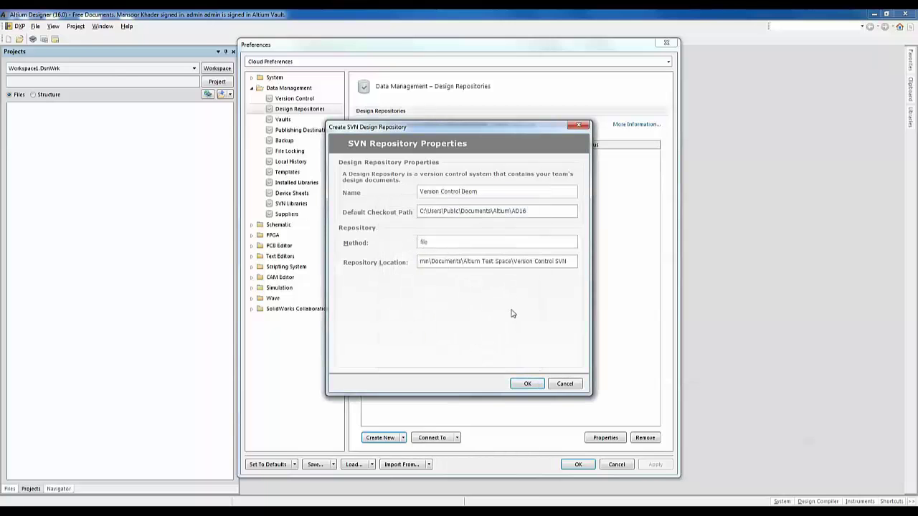
left_click(528, 383)
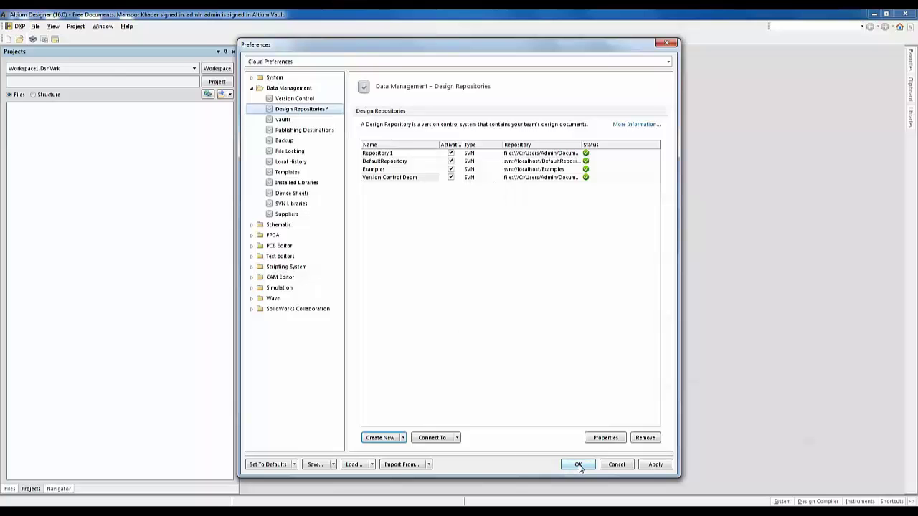
left_click(655, 465)
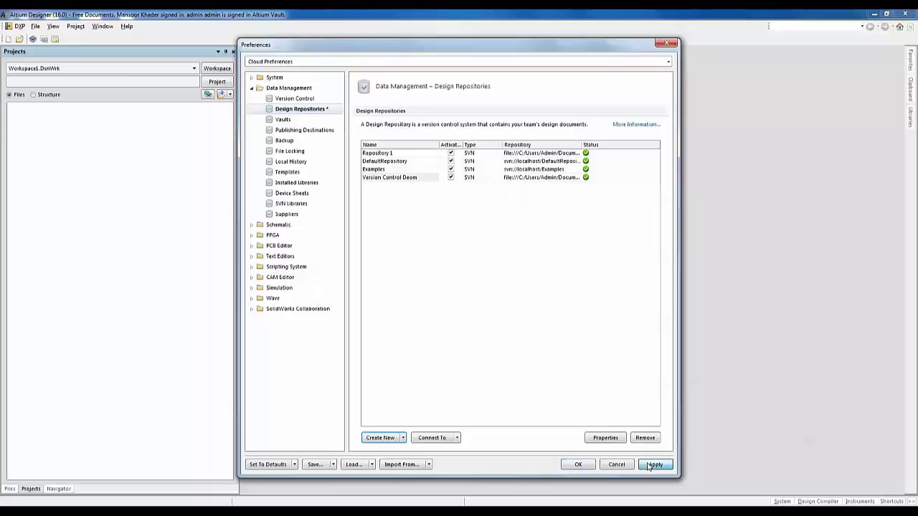
left_click(578, 464)
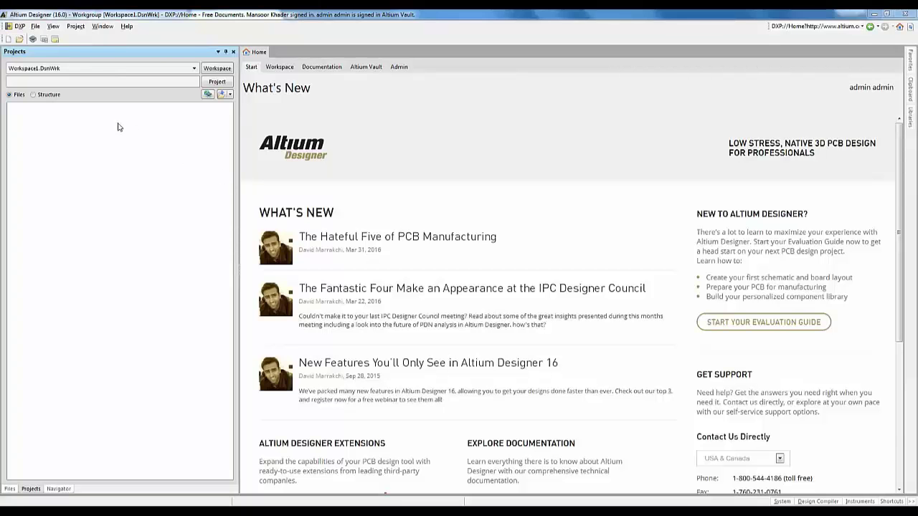
Open SL1 Xilinx Spartan-IIE PQ208 Rev1.01.PrjPcb from Examples\SpiritLevel-SL1 and close the Home page.
left_click(36, 27)
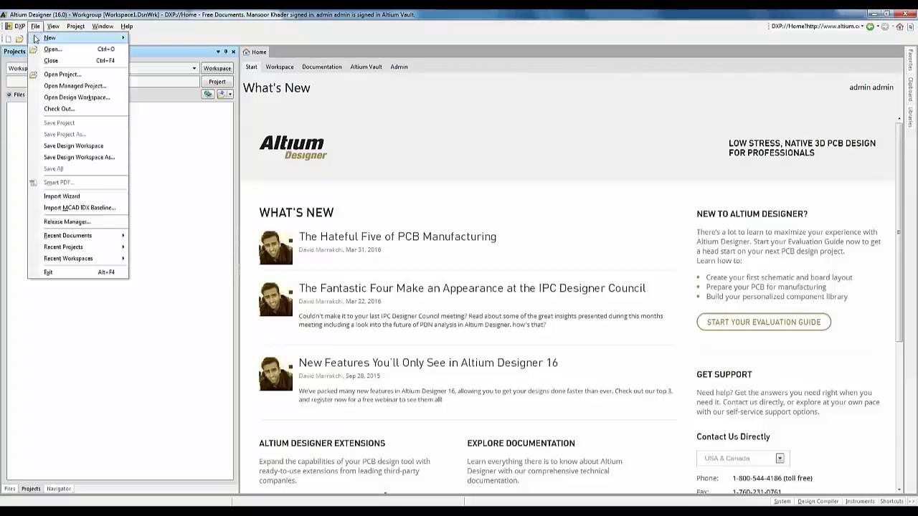
left_click(96, 74)
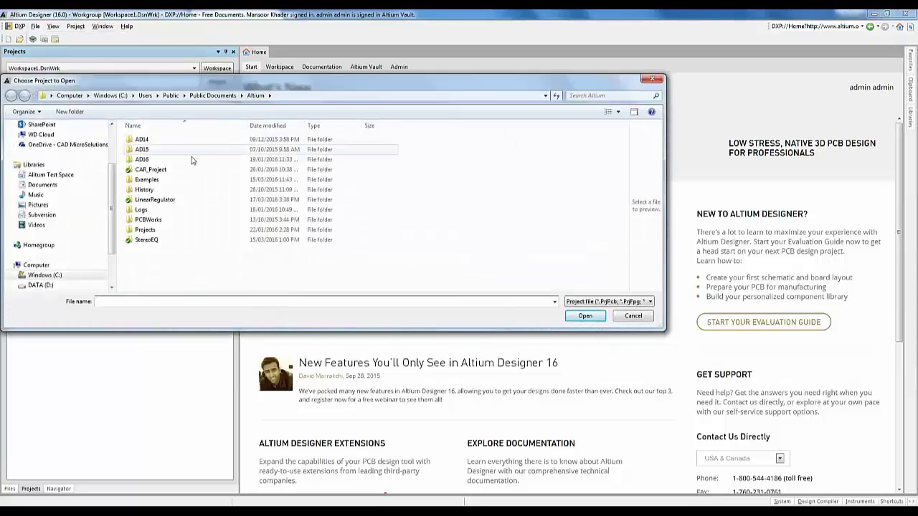
double_click(182, 181)
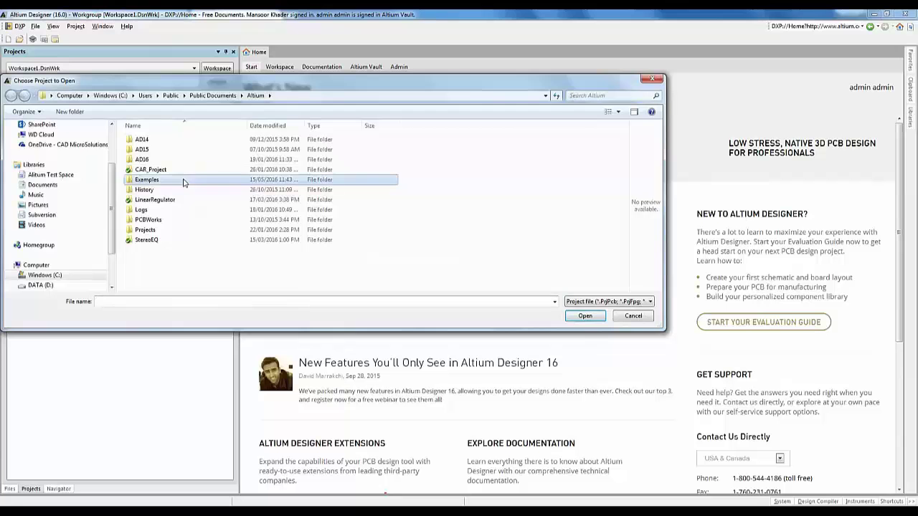
left_click_drag(387, 87, 484, 42)
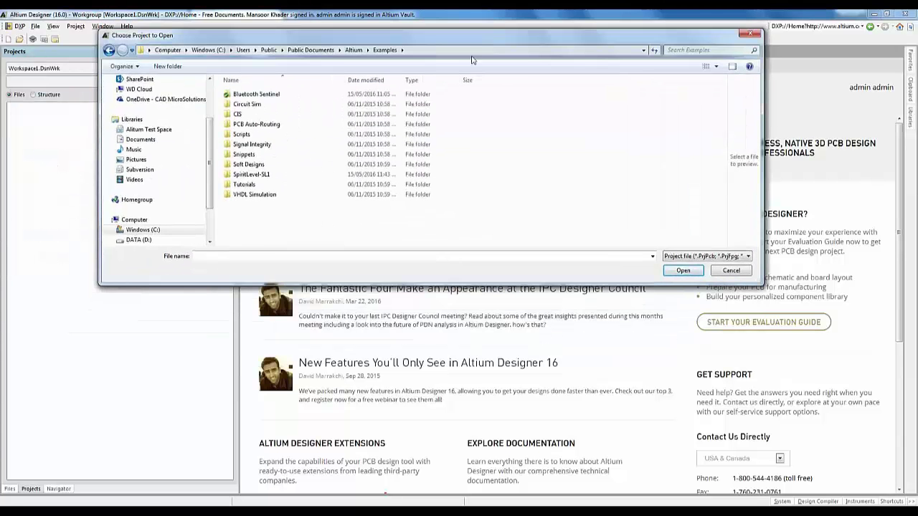
double_click(304, 175)
left_click(367, 145)
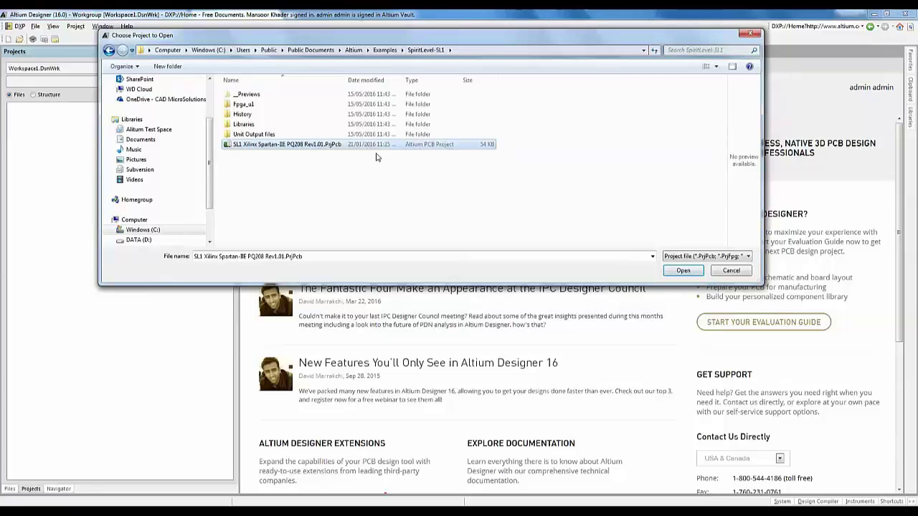
left_click(694, 274)
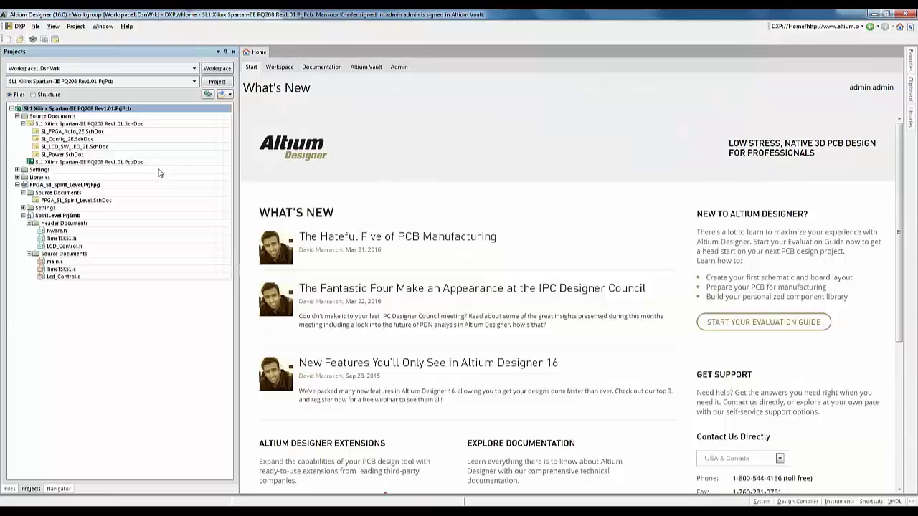
key("ctrl+F4")
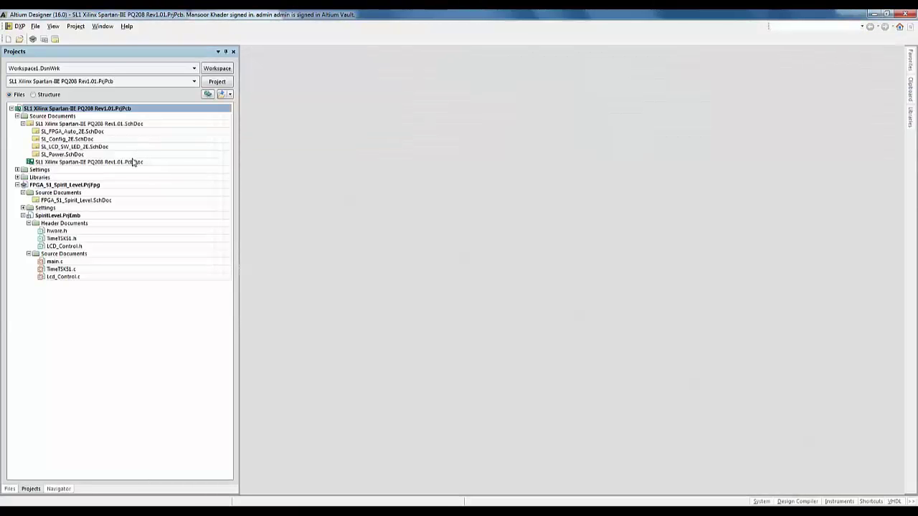
Open SL_Power.SchDoc and centre the whole Power Supply sheet in view.
double_click(133, 155)
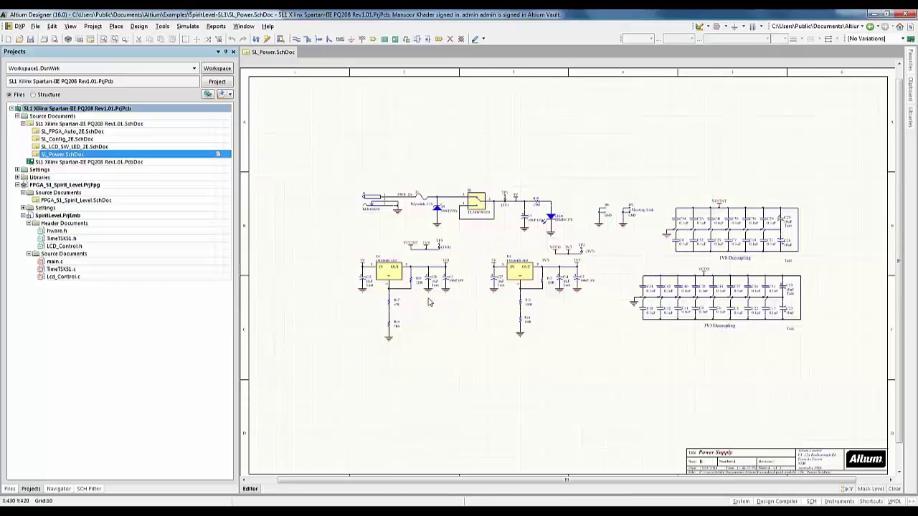
scroll(433, 307, "up", 3, "ctrl")
right_click_drag(549, 227, 426, 274)
scroll(427, 274, "down", 5, "ctrl")
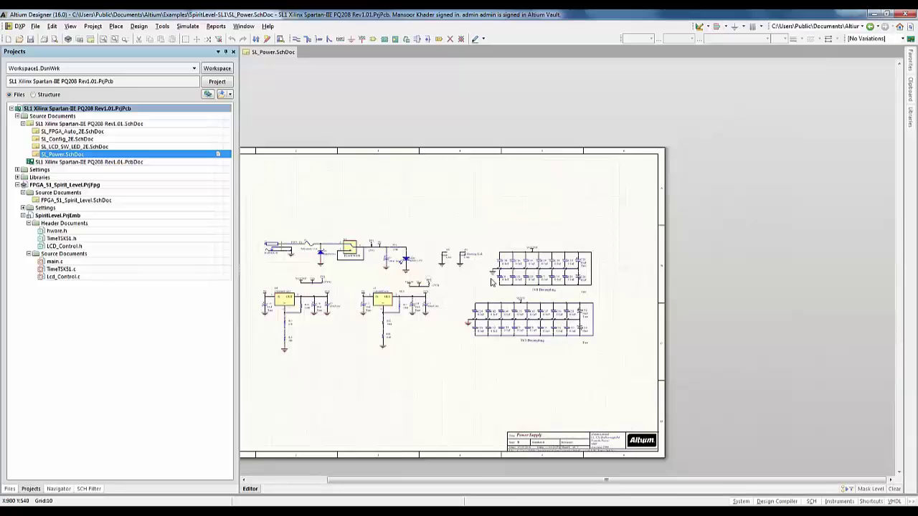
scroll(462, 215, "up", 1, "ctrl")
right_click_drag(463, 215, 574, 164)
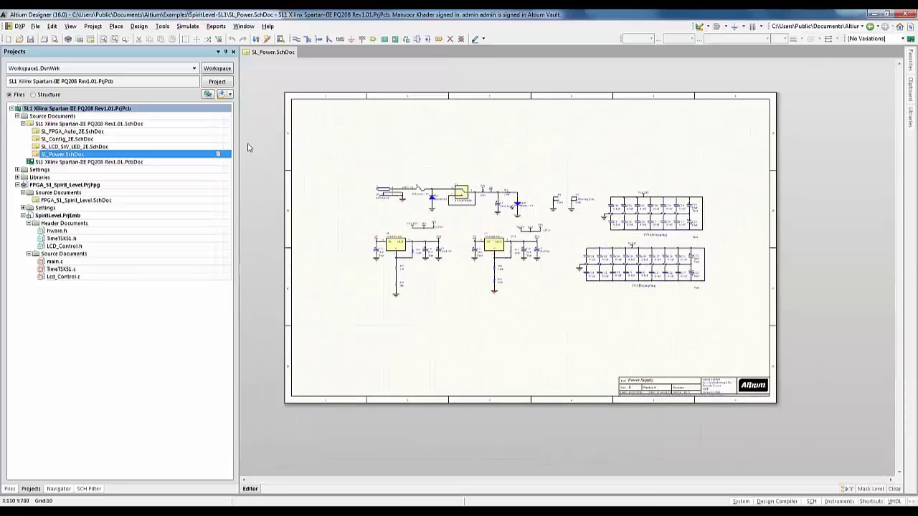
Add the project folder to version control in a new SpiritLevel-SL1 folder of Version Control Demo.
right_click(115, 112)
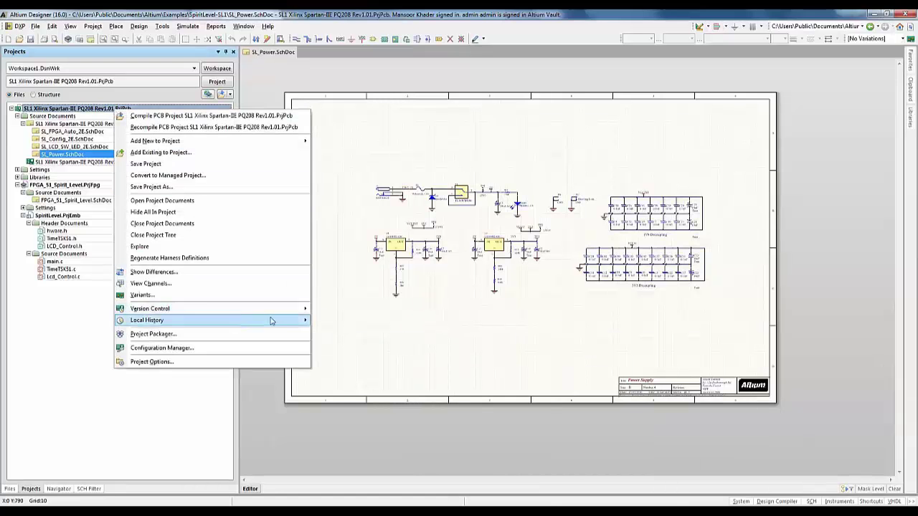
mouse_move(305, 310)
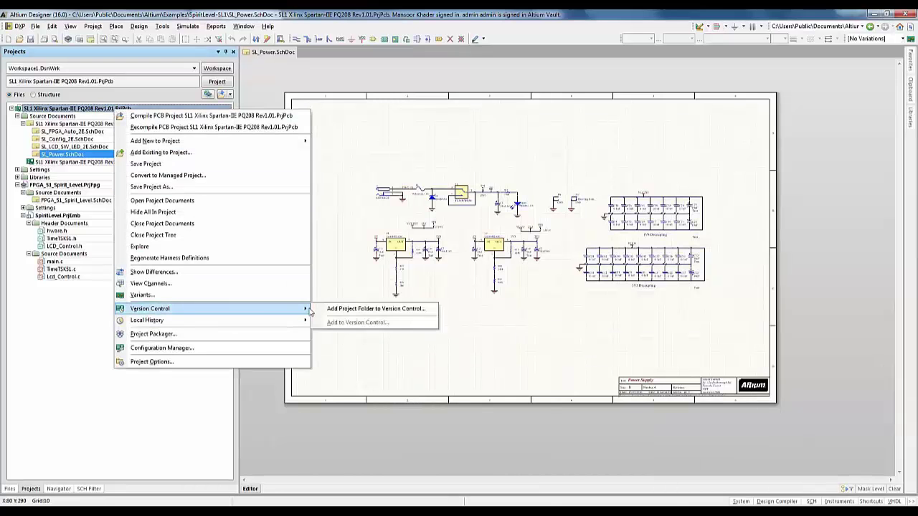
left_click(354, 310)
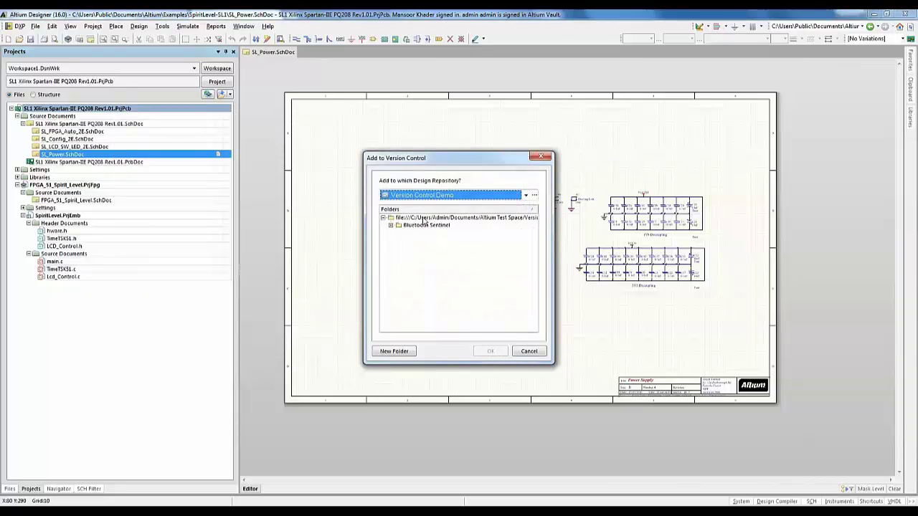
left_click(523, 196)
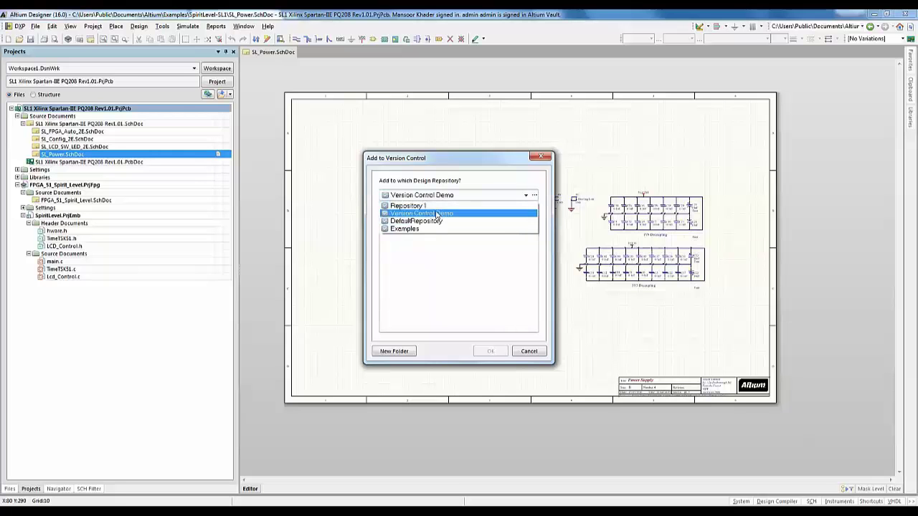
left_click(434, 213)
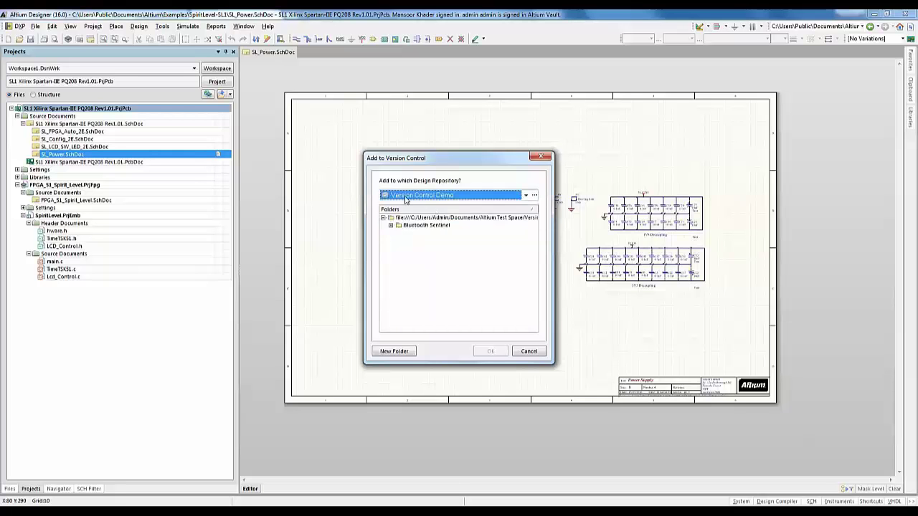
left_click(436, 218)
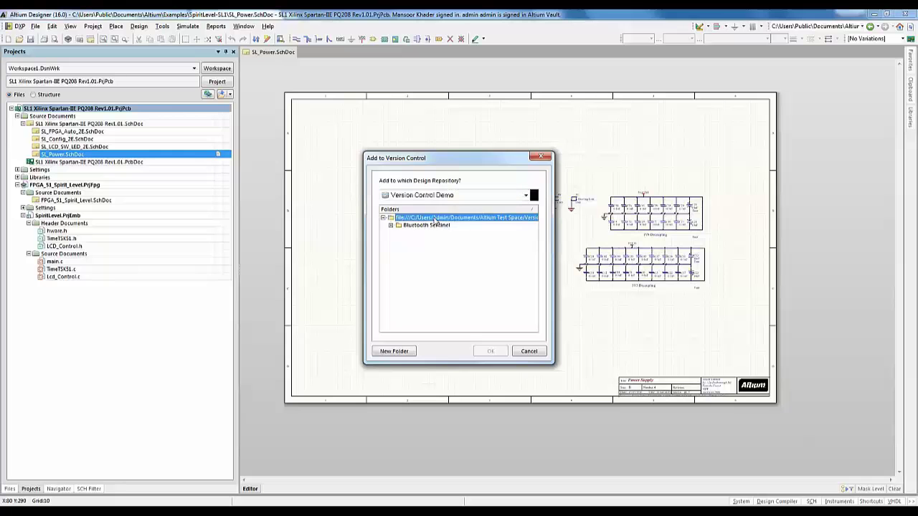
left_click(395, 351)
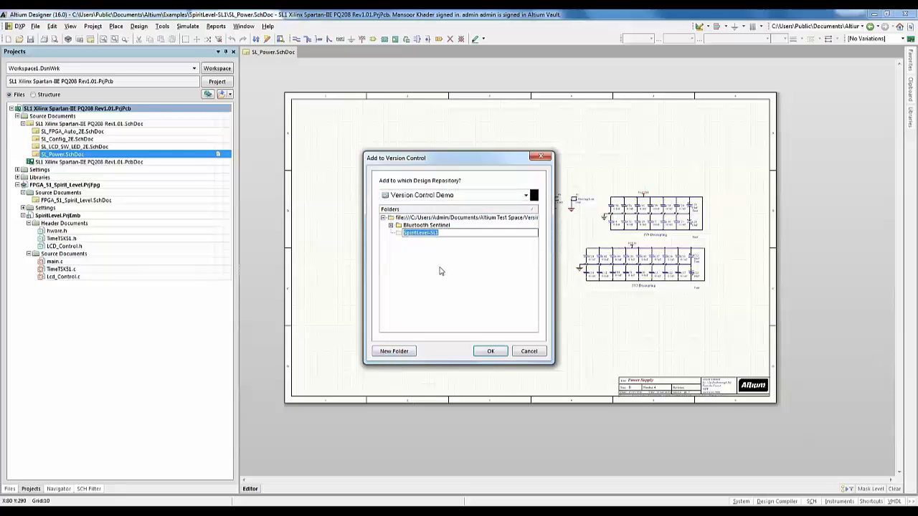
key("Return")
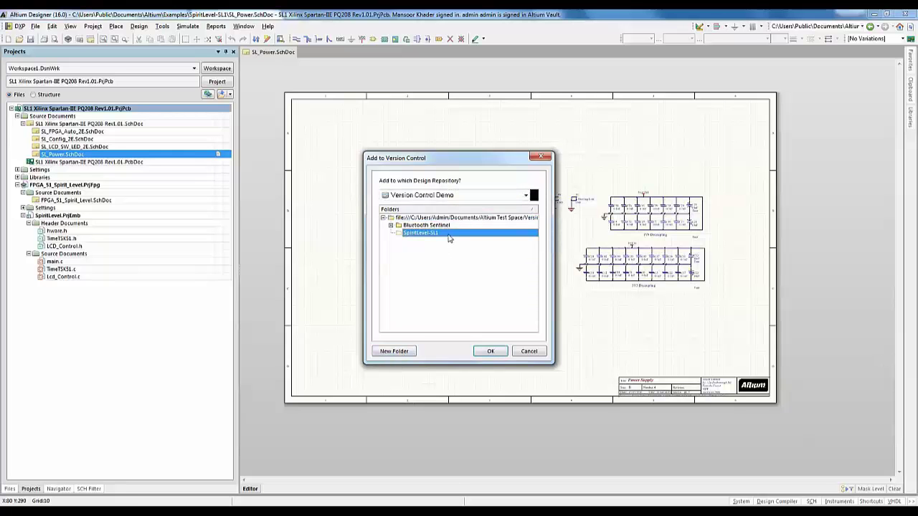
left_click(483, 353)
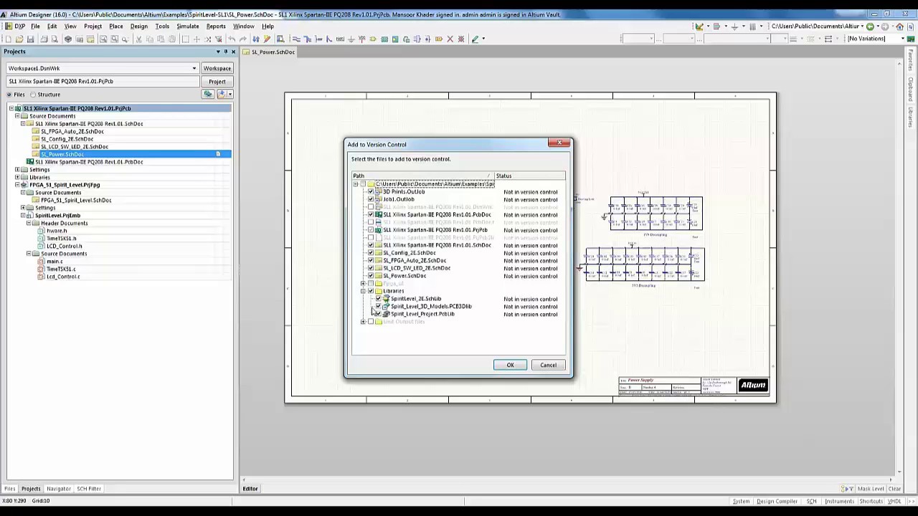
left_click(500, 365)
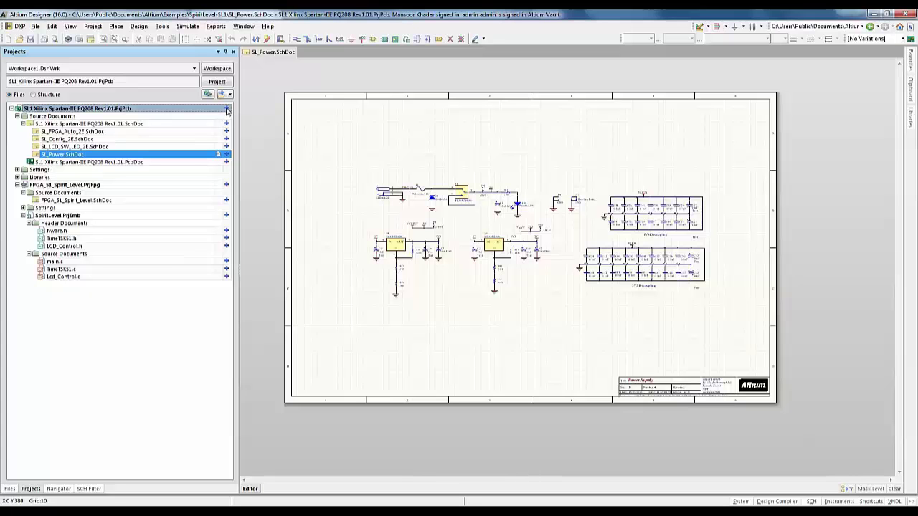
mouse_move(226, 110)
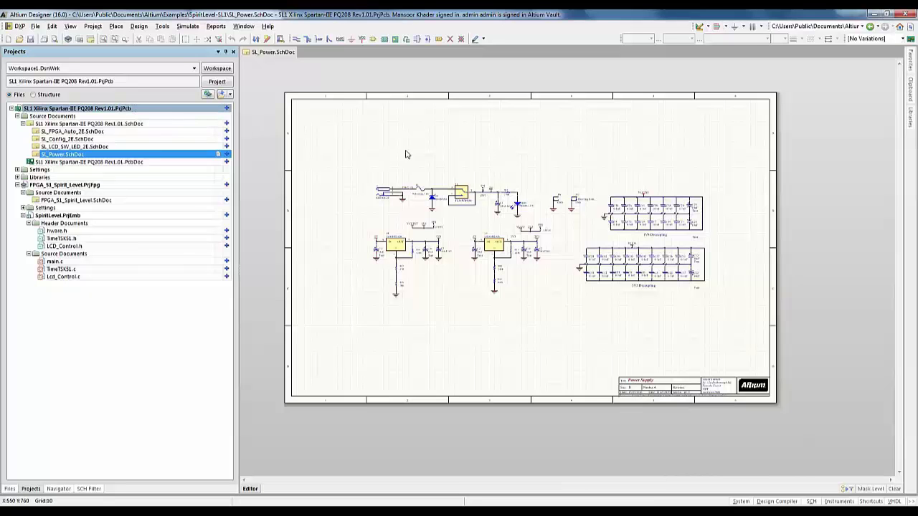
Review the project's Storage Manager timeline, widening the panel and Version and Time columns, then return to Projects.
right_click(175, 114)
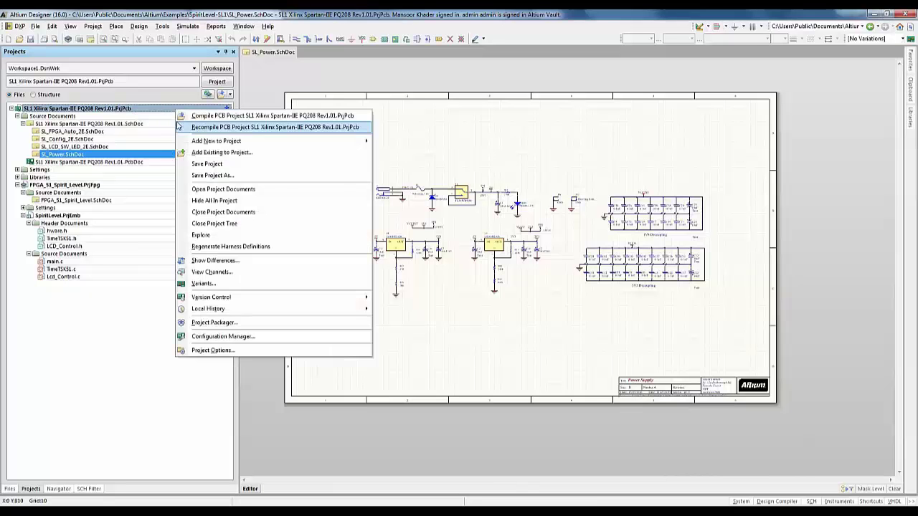
left_click(388, 310)
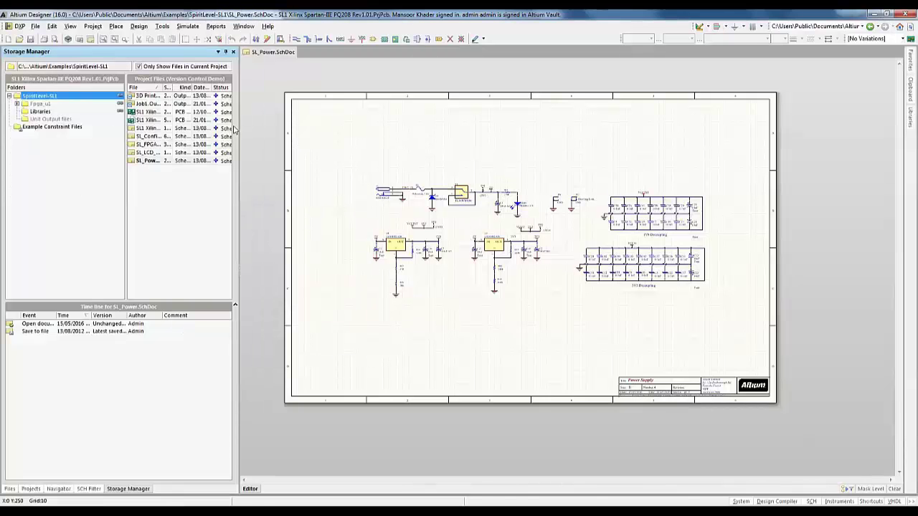
left_click_drag(126, 149, 99, 148)
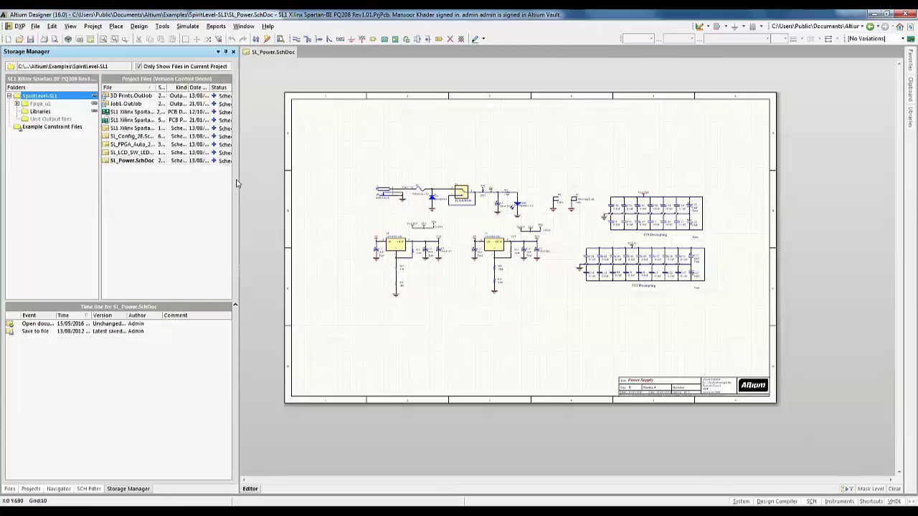
left_click_drag(238, 182, 277, 191)
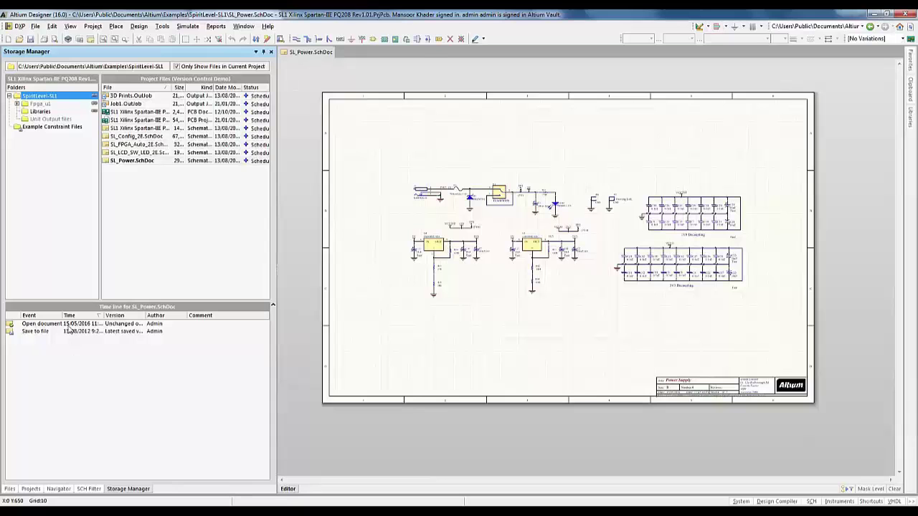
left_click_drag(144, 316, 165, 316)
left_click_drag(105, 316, 194, 316)
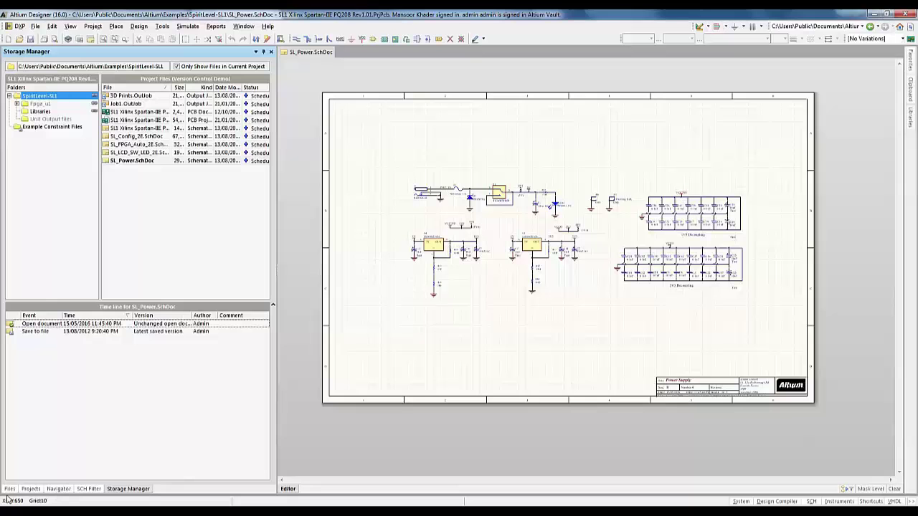
left_click(31, 489)
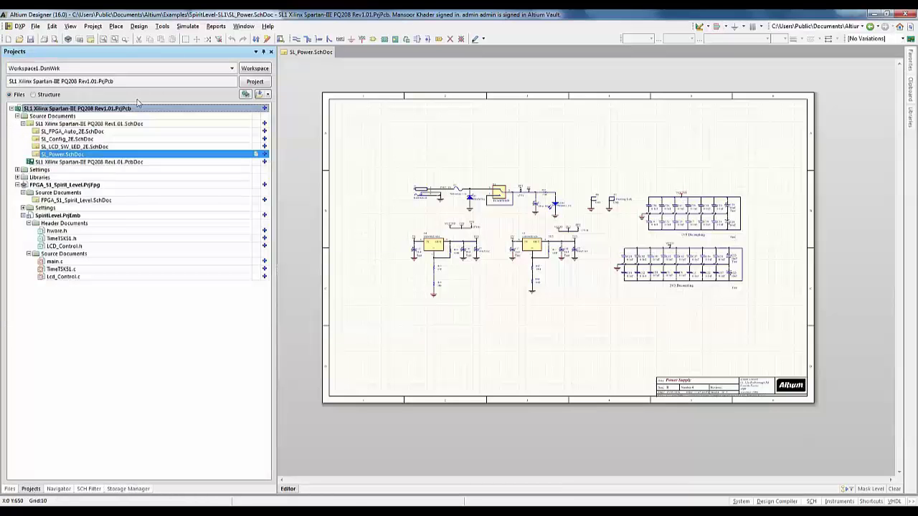
Commit the whole SpiritLevel project to SVN with a first-commit comment.
right_click(92, 107)
mouse_move(228, 295)
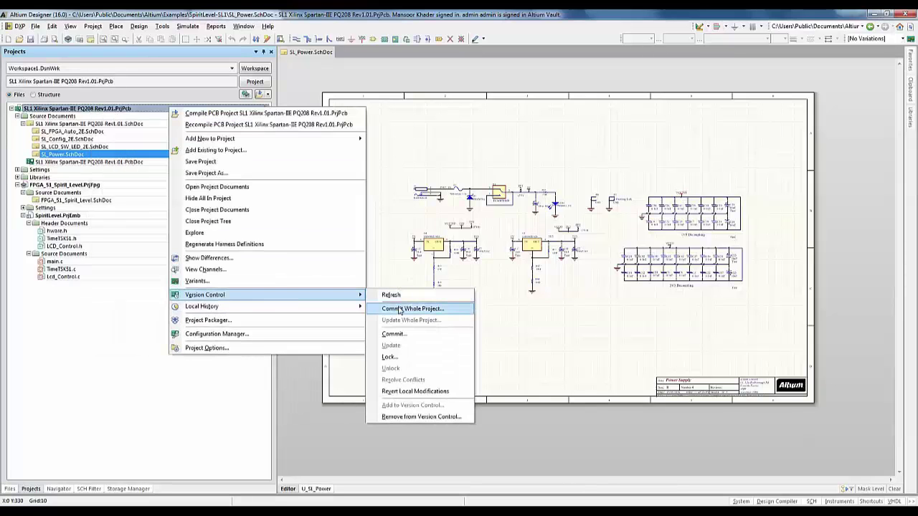
left_click(399, 309)
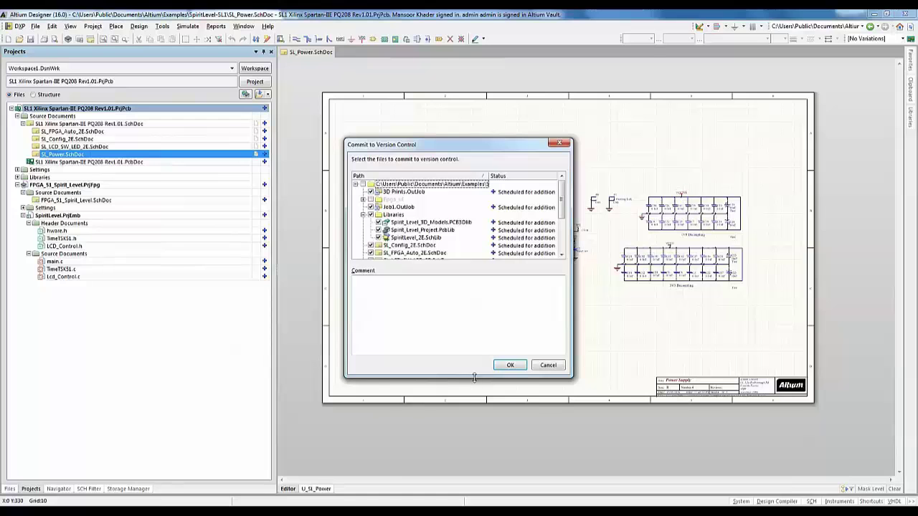
left_click(488, 306)
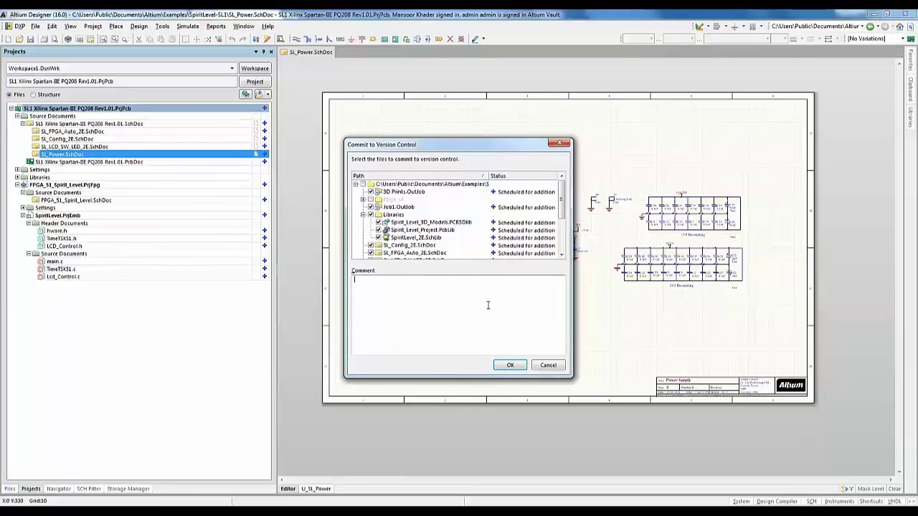
type("1st r")
left_click(510, 365)
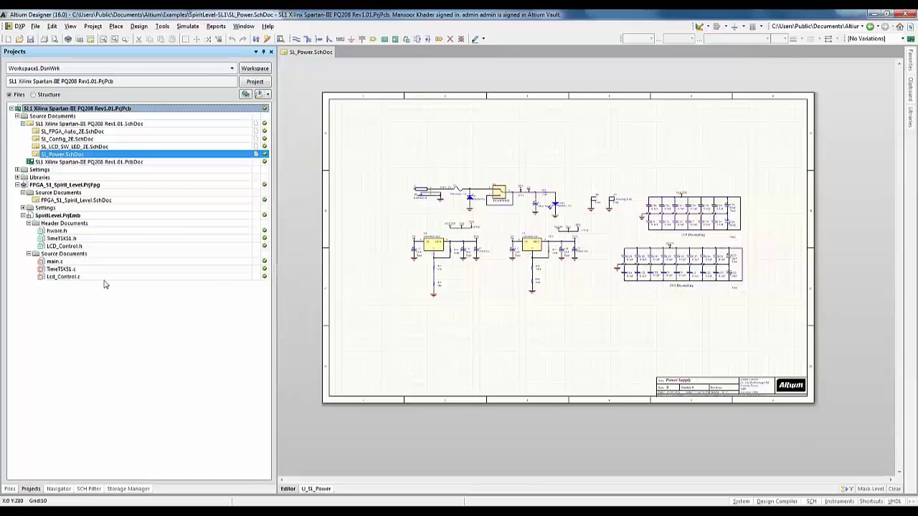
Inspect the Revision 11 commit in the Storage Manager timeline, then return to the project tree.
right_click(129, 111)
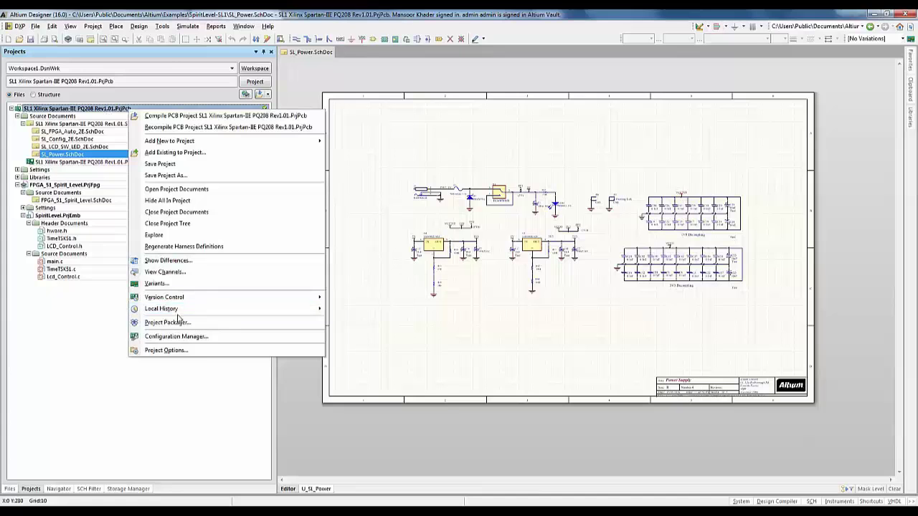
mouse_move(220, 310)
left_click(364, 309)
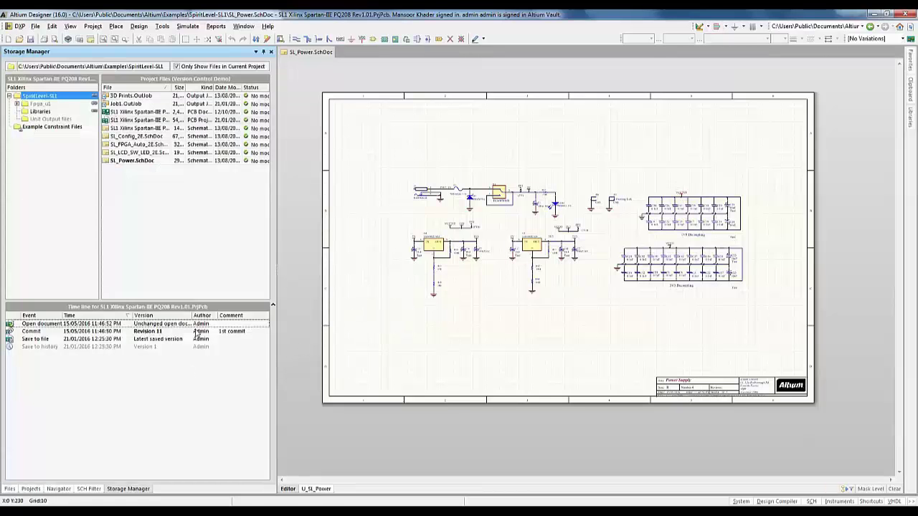
left_click(234, 332)
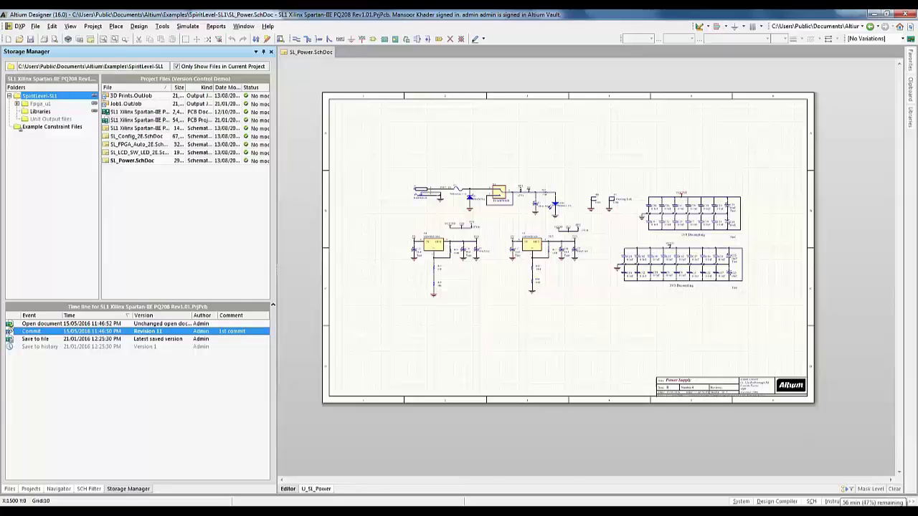
left_click(30, 488)
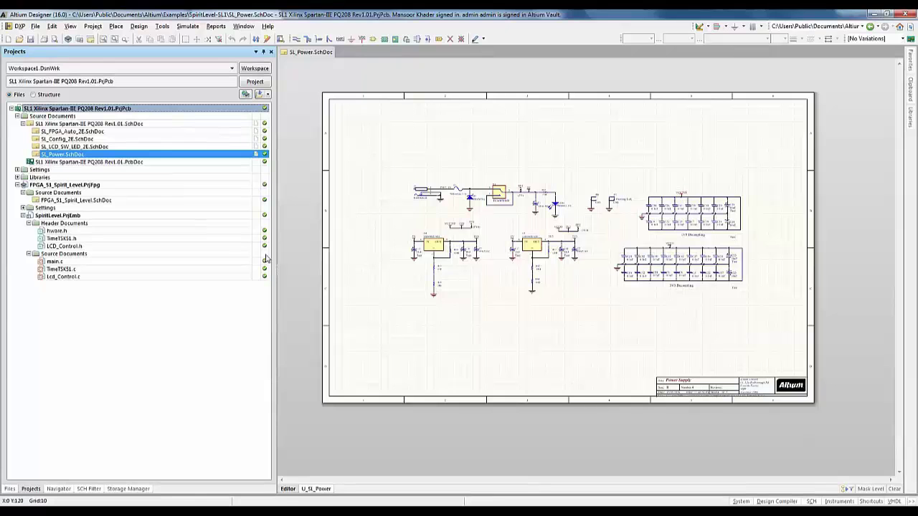
Move the left regulator circuit of SL_Power.SchDoc to the sheet's lower-left area.
left_click_drag(382, 210, 492, 309)
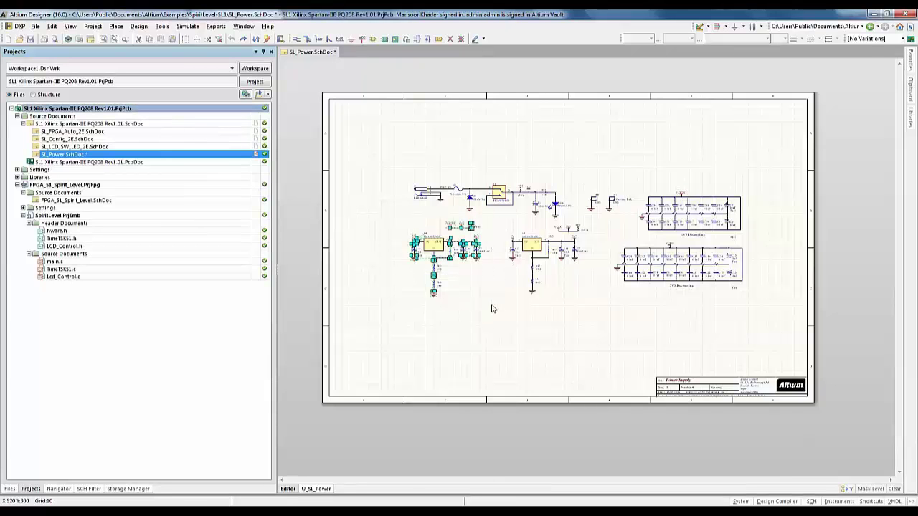
right_click(434, 244)
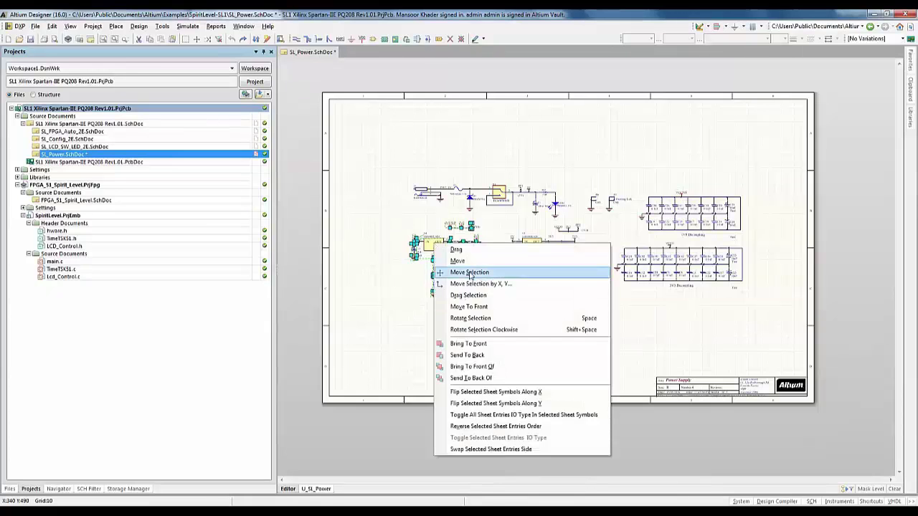
left_click(447, 272)
left_click(446, 273)
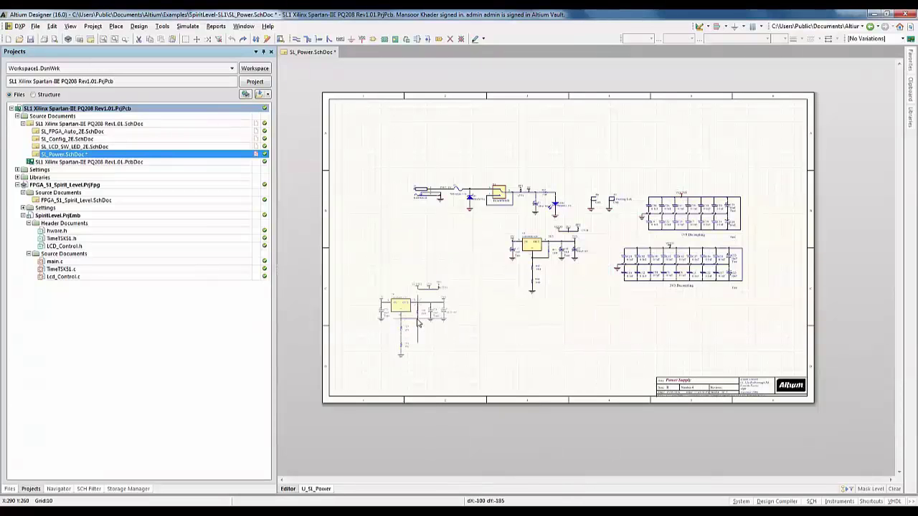
left_click(391, 337)
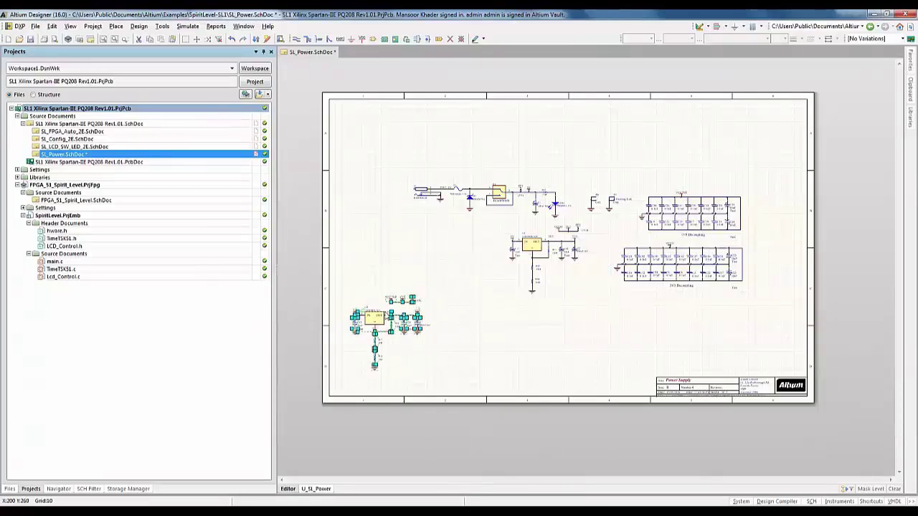
left_click(366, 213)
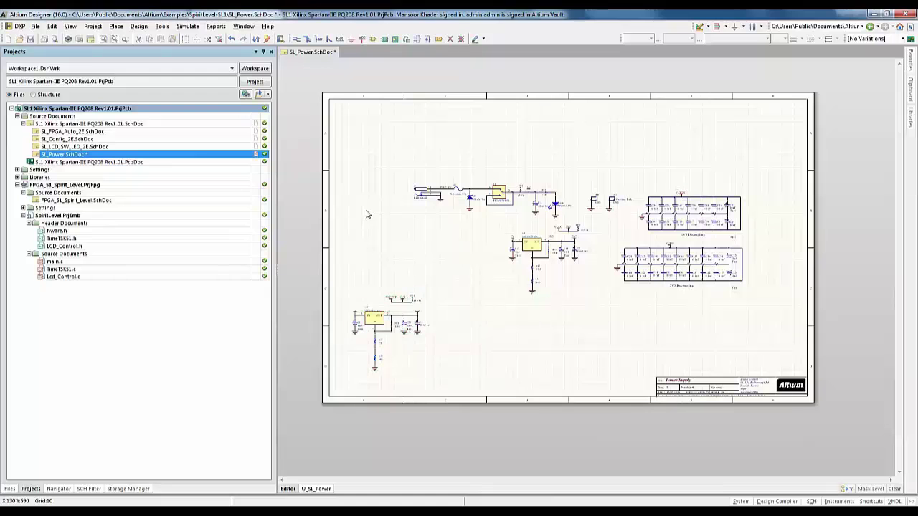
Save the project and the SL_Power.SchDoc schematic.
right_click(175, 112)
left_click(205, 165)
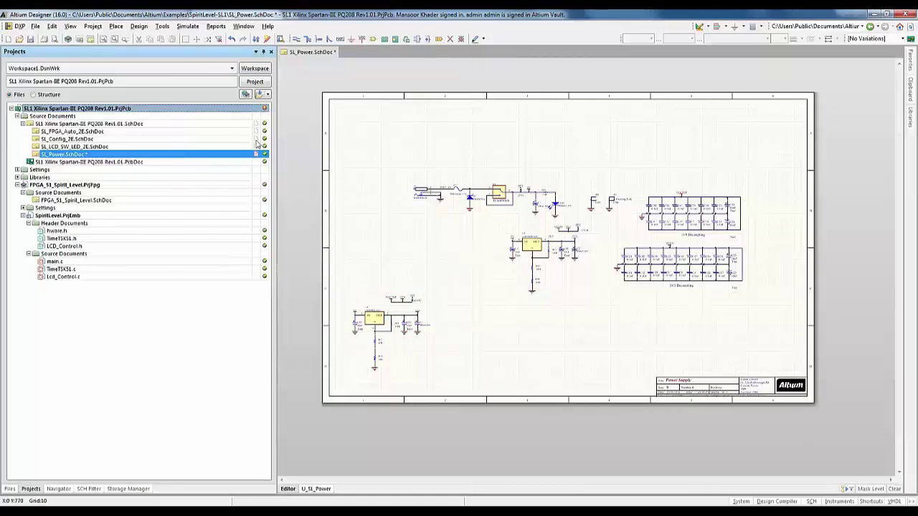
right_click(220, 156)
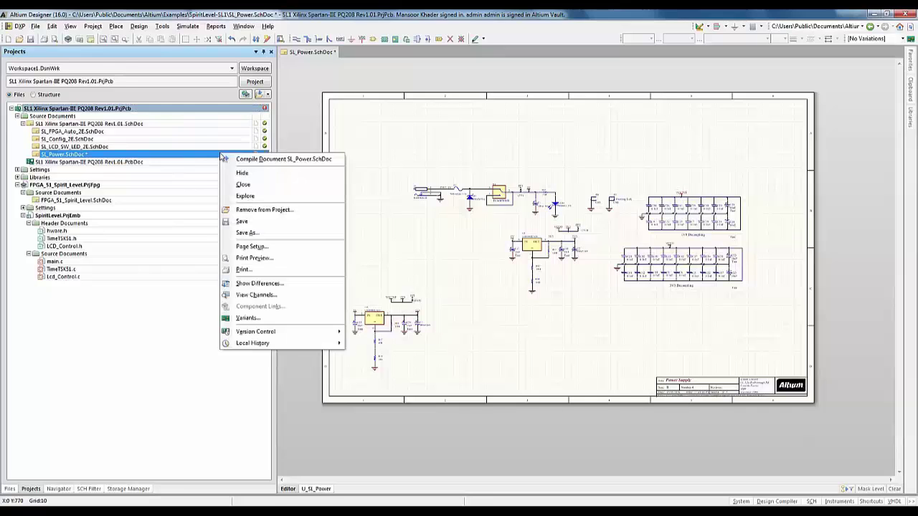
left_click(237, 222)
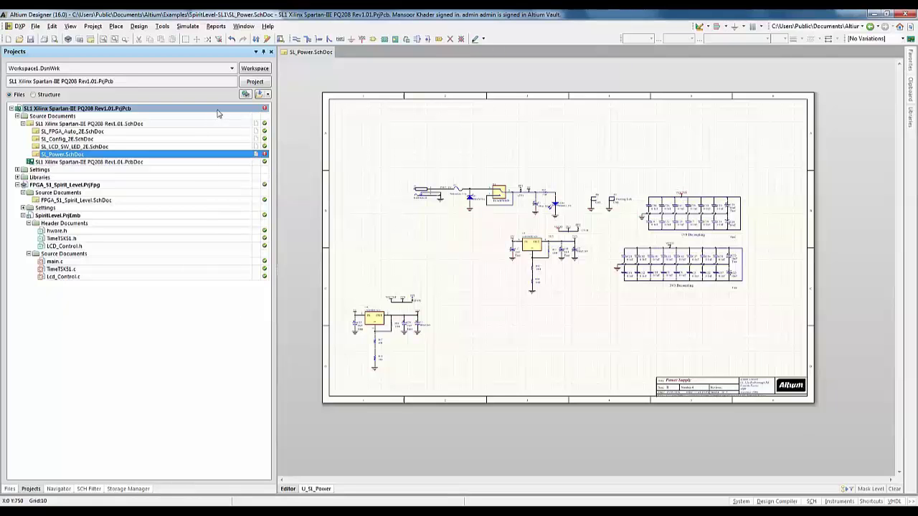
Commit the whole project, including modified SL_Power.SchDoc, with the comment '2nd version'.
right_click(134, 112)
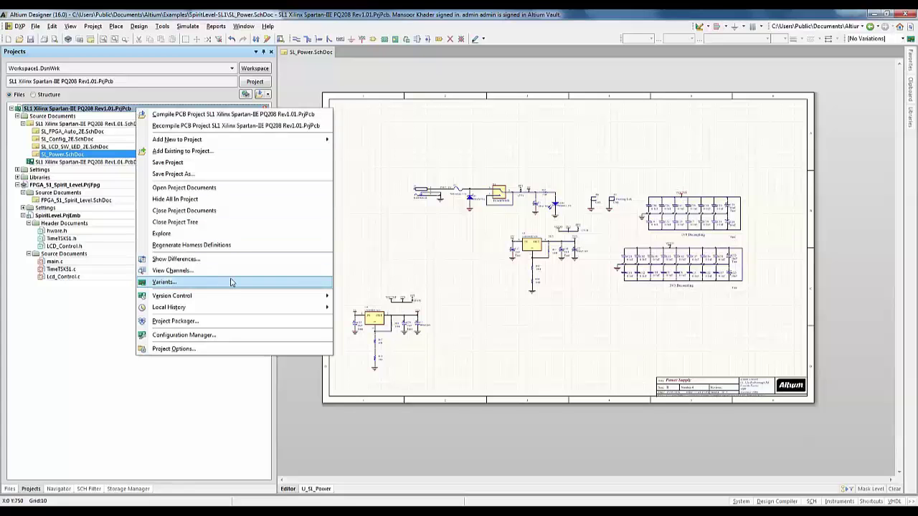
mouse_move(316, 297)
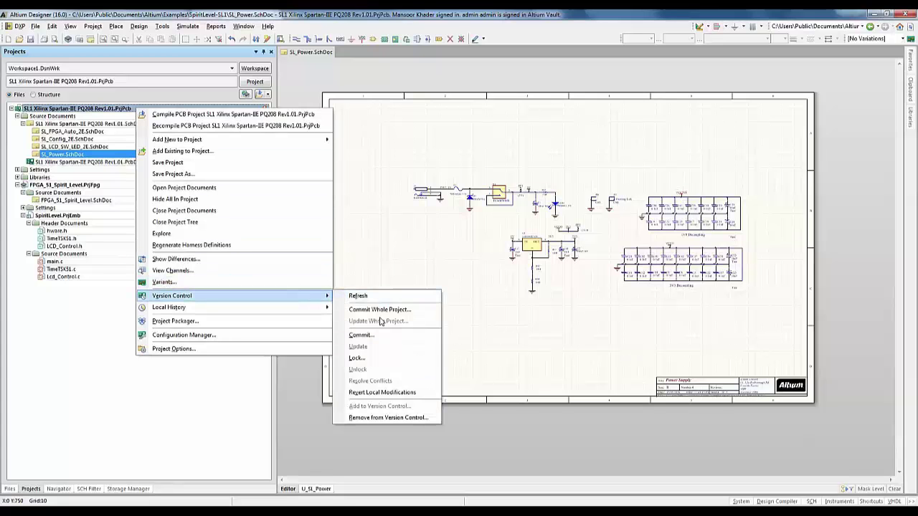
left_click(380, 309)
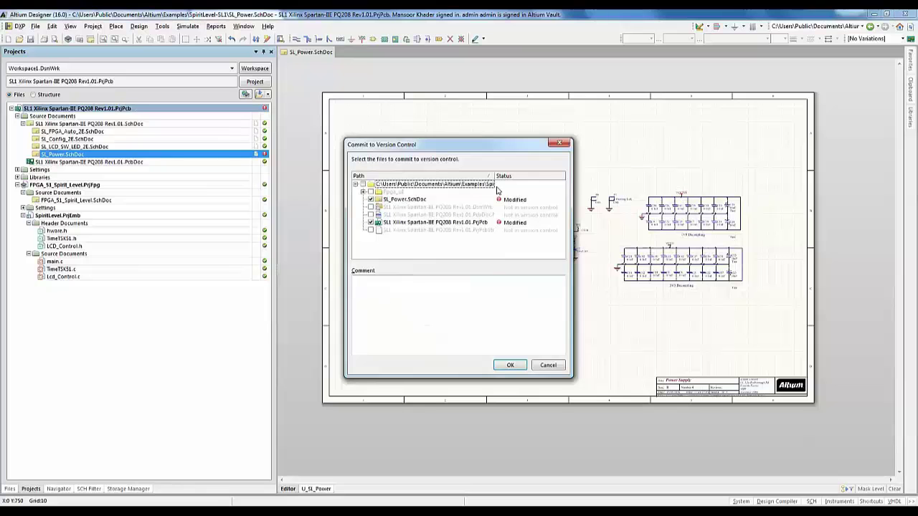
left_click(435, 316)
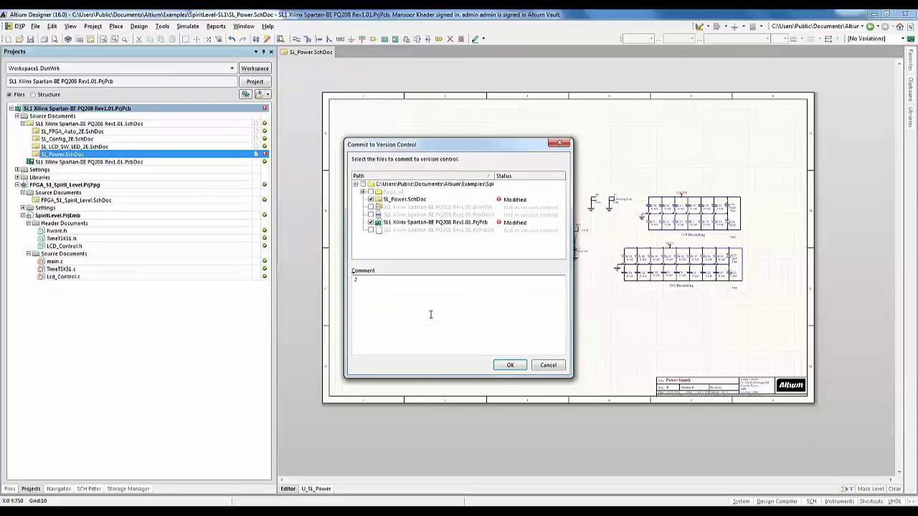
type("2nd version")
left_click(503, 365)
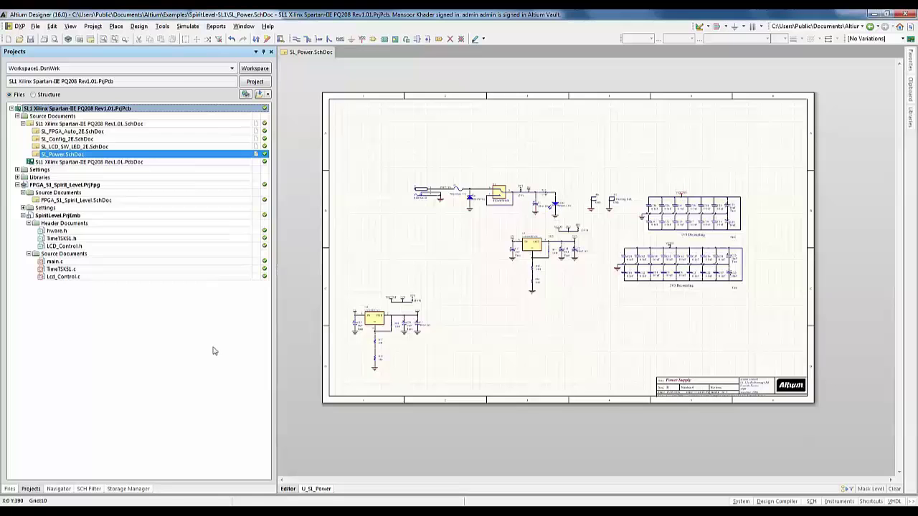
Revert SL_Power.SchDoc to Revision 11 from the storage history.
left_click(129, 489)
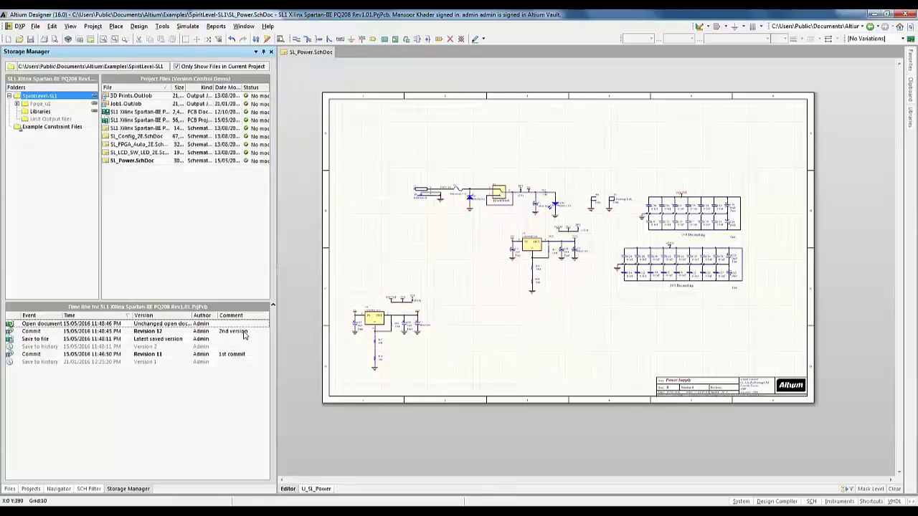
left_click(239, 355)
right_click(159, 354)
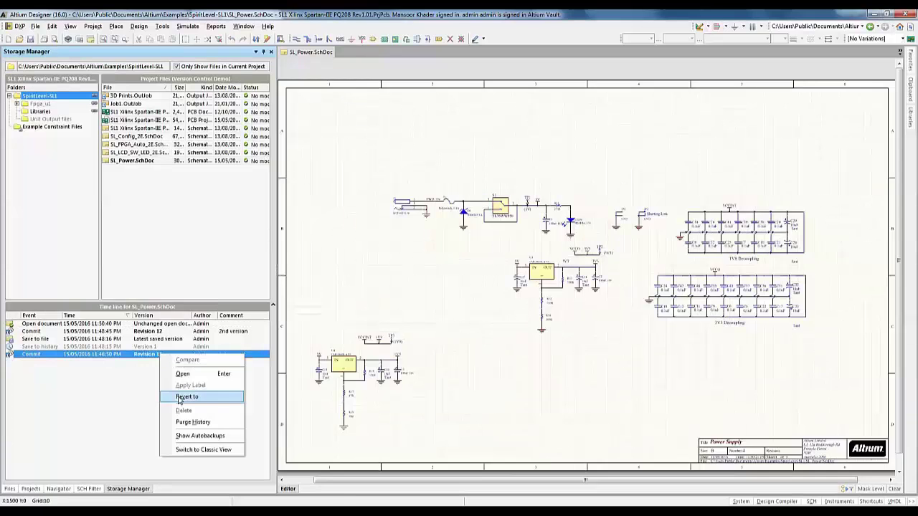
left_click(179, 401)
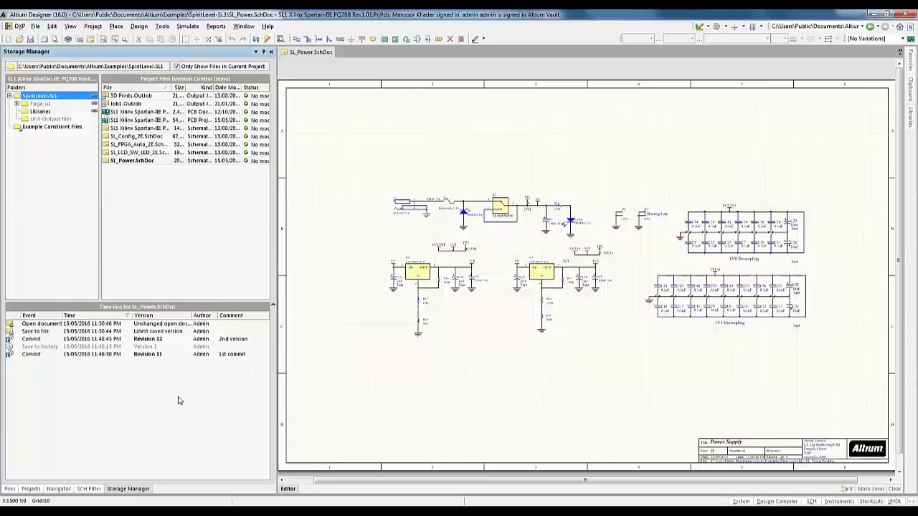
Revert SL_Power.SchDoc forward to Revision 12.
left_click(170, 356)
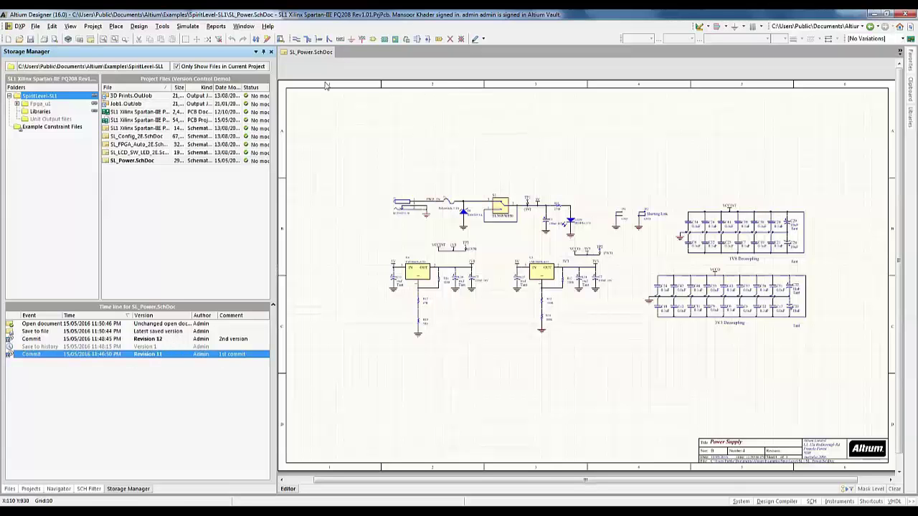
left_click(132, 339)
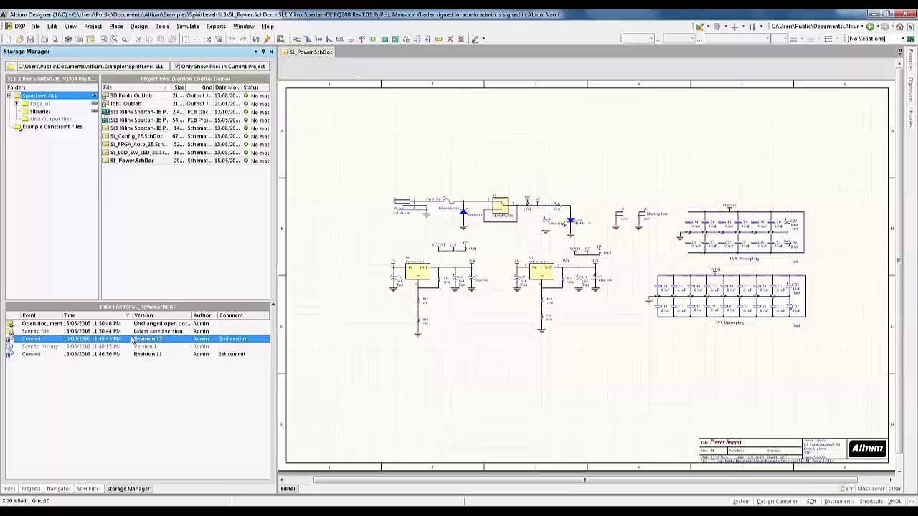
right_click(132, 339)
left_click(158, 380)
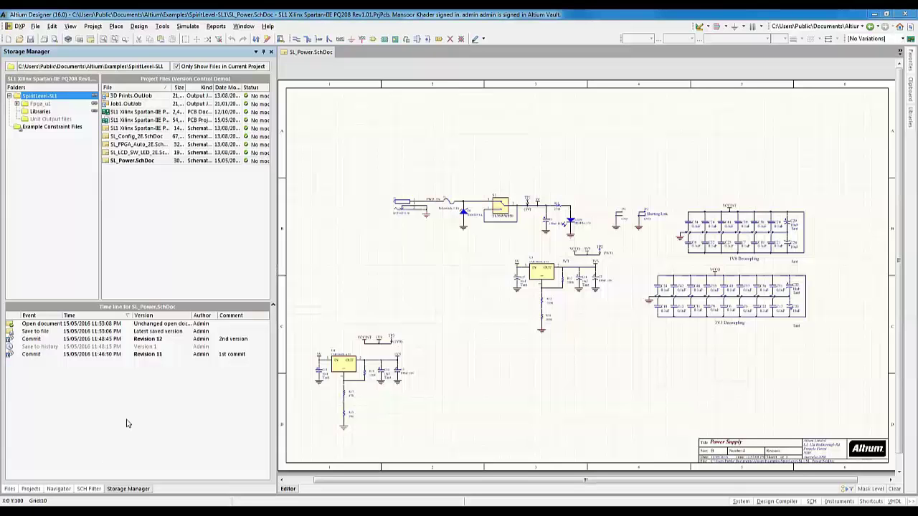
Revert SL_Power.SchDoc back to Revision 11 and return to the project tree.
left_click(152, 341)
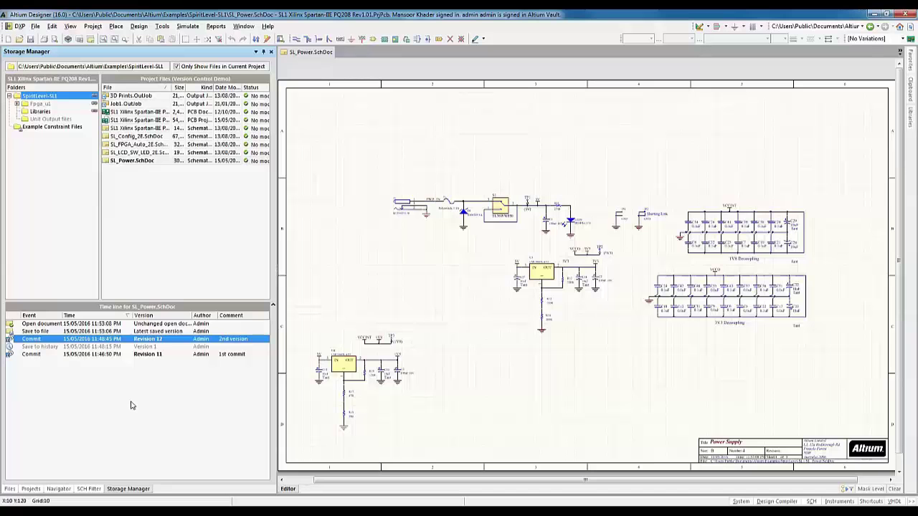
right_click(163, 356)
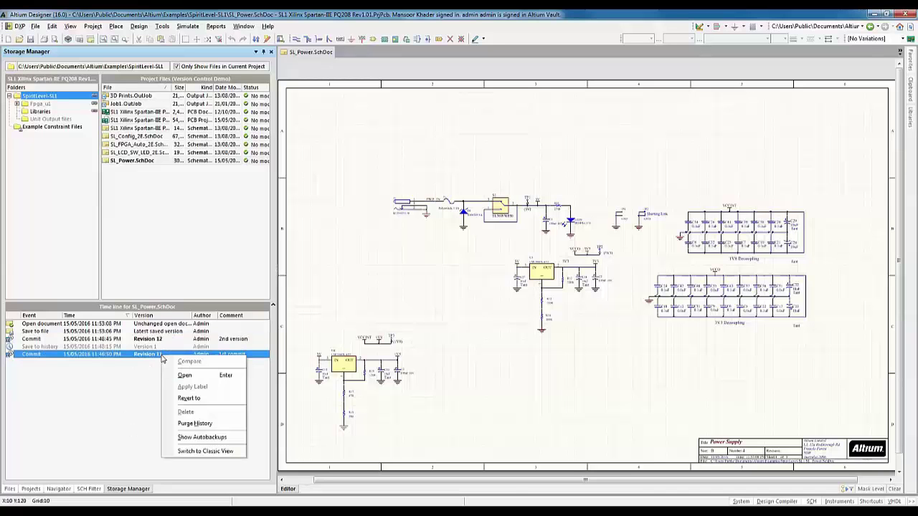
left_click(203, 398)
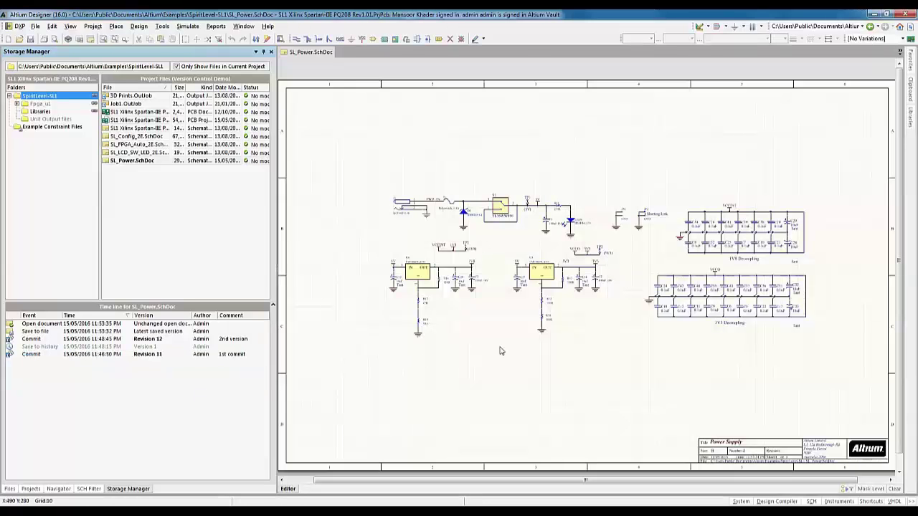
left_click(31, 488)
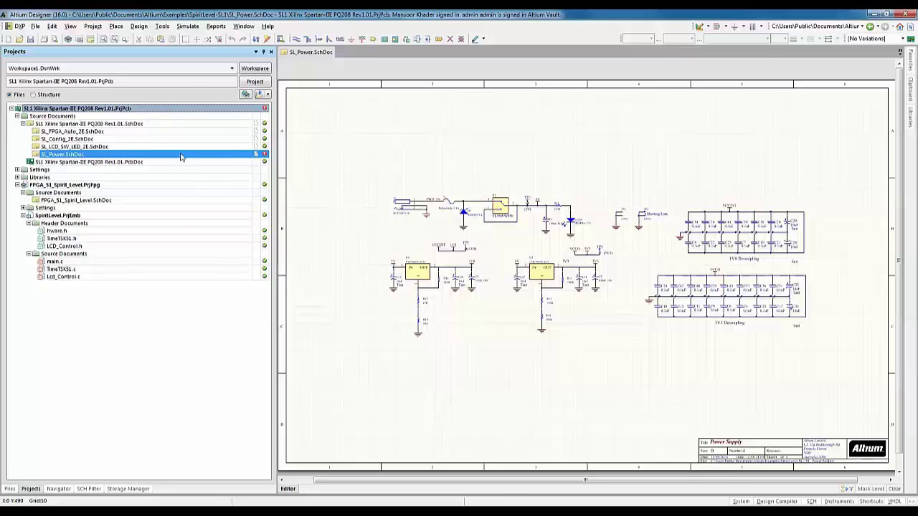
Commit the whole project to version control.
right_click(190, 108)
mouse_move(338, 296)
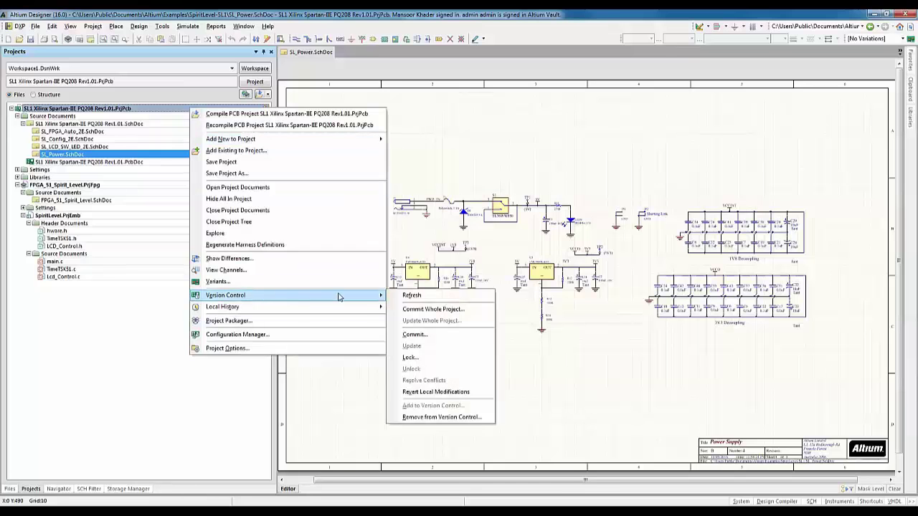
left_click(427, 311)
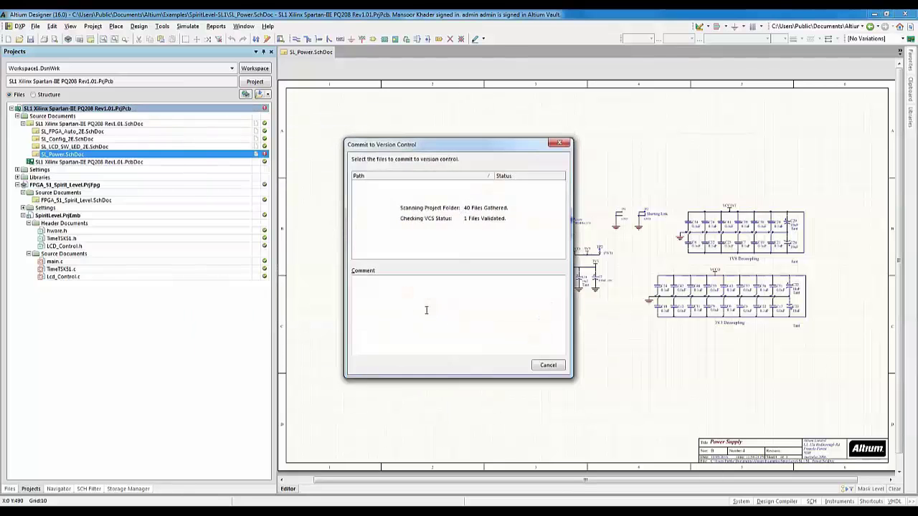
left_click(510, 366)
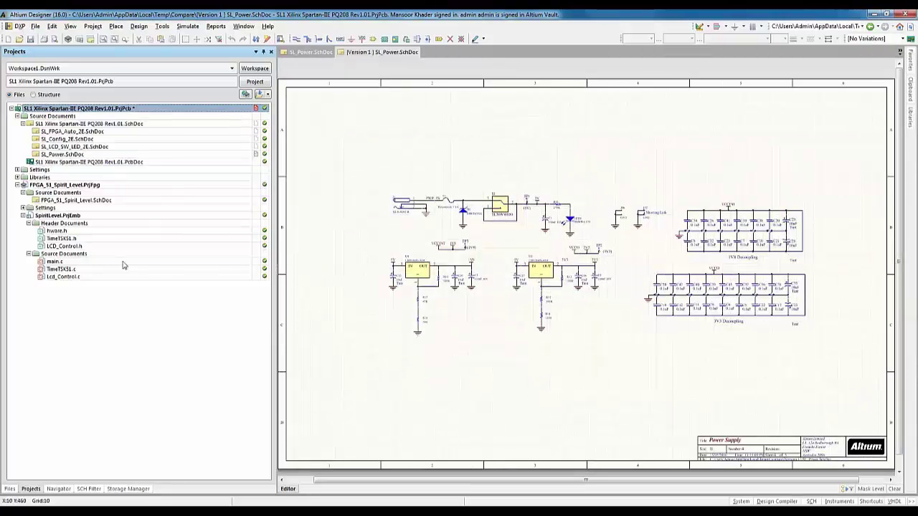
Move the left regulator circuit in the Version 1 power schematic to the sheet's lower-left corner.
left_click_drag(352, 234, 495, 382)
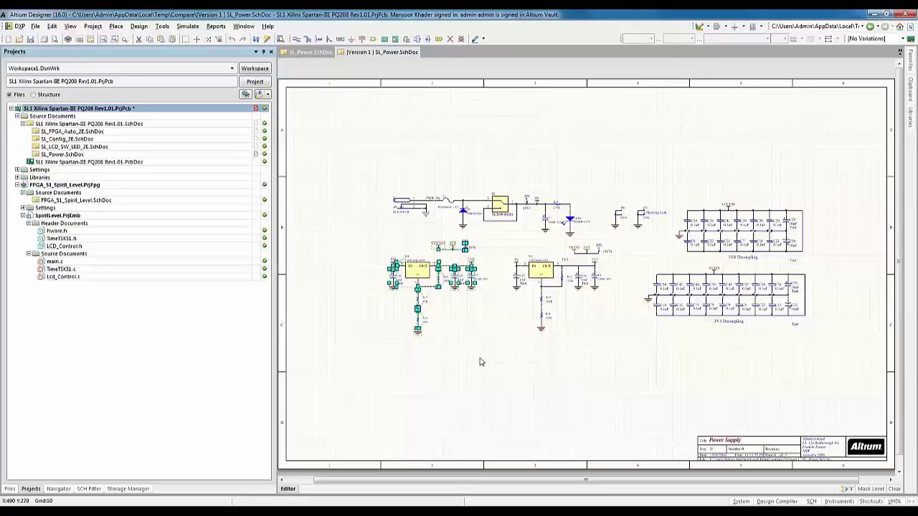
right_click(479, 362)
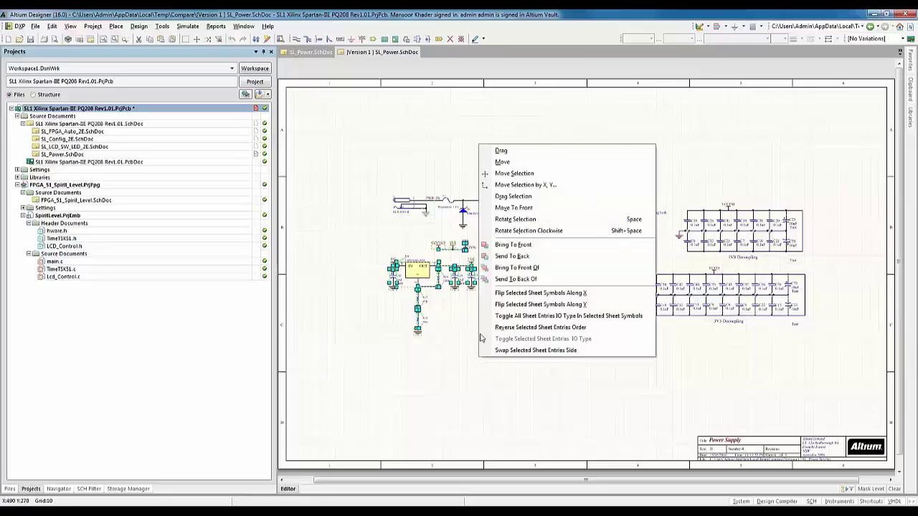
left_click(510, 175)
left_click(418, 329)
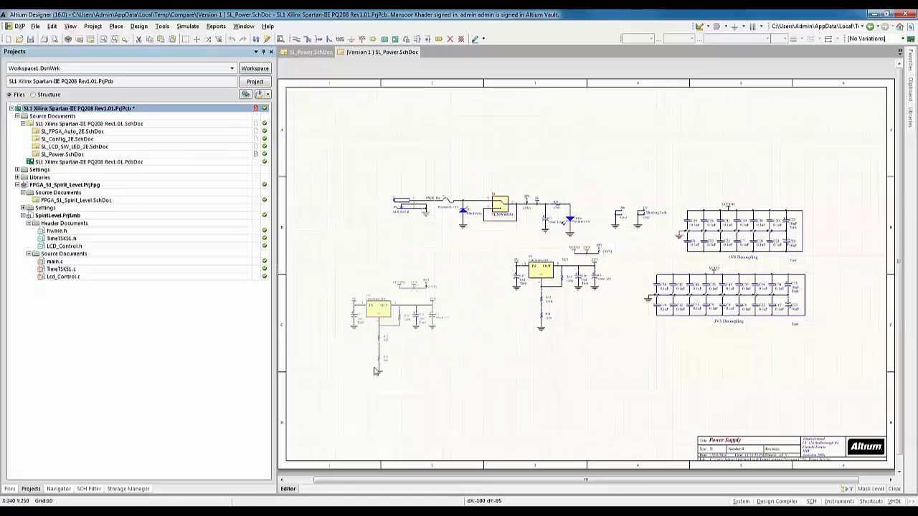
left_click(352, 433)
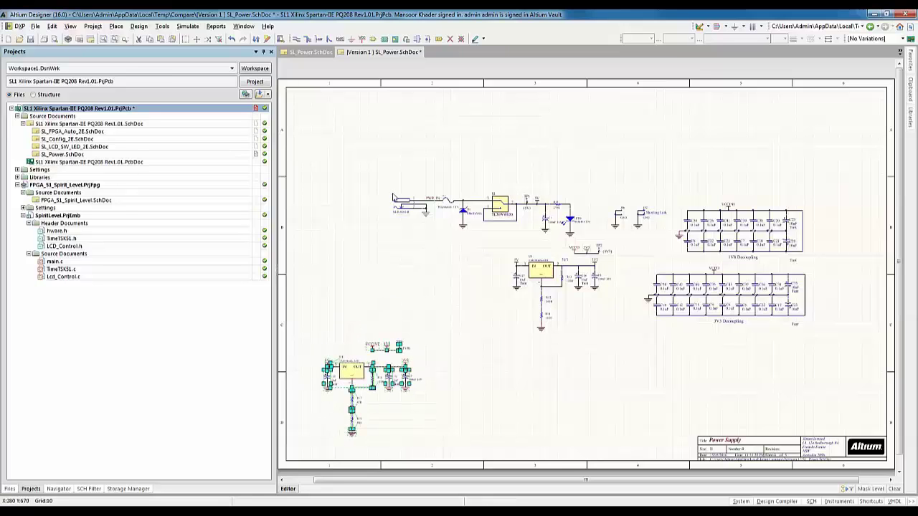
left_click(332, 152)
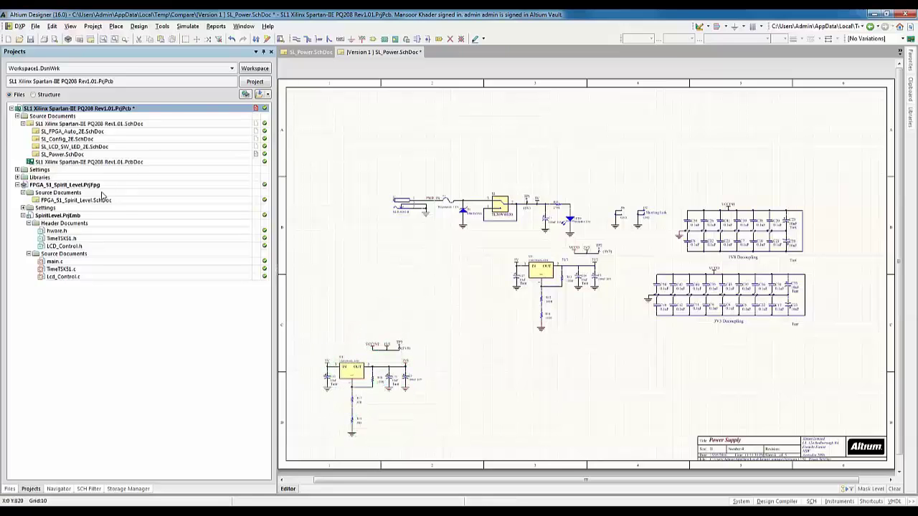
Save the SL1 project and commit the whole project with the comment '3rd version'.
right_click(131, 109)
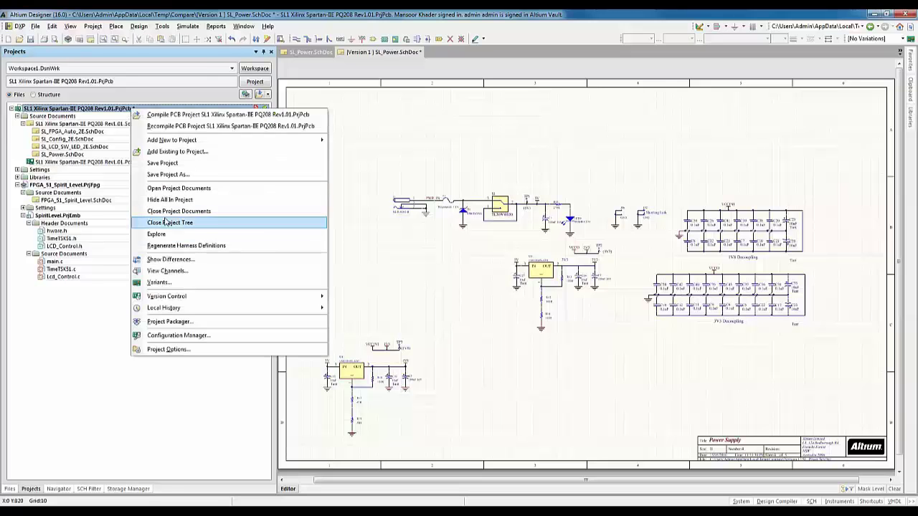
left_click(178, 162)
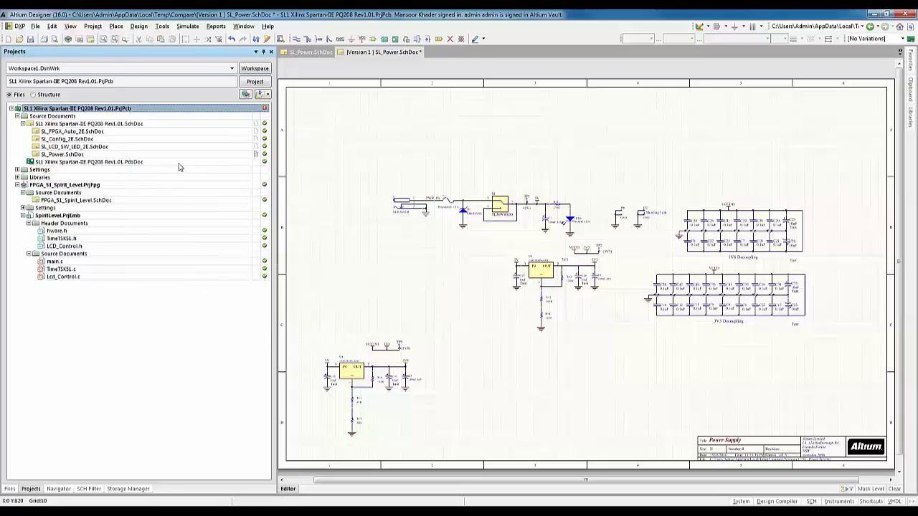
right_click(190, 113)
mouse_move(293, 299)
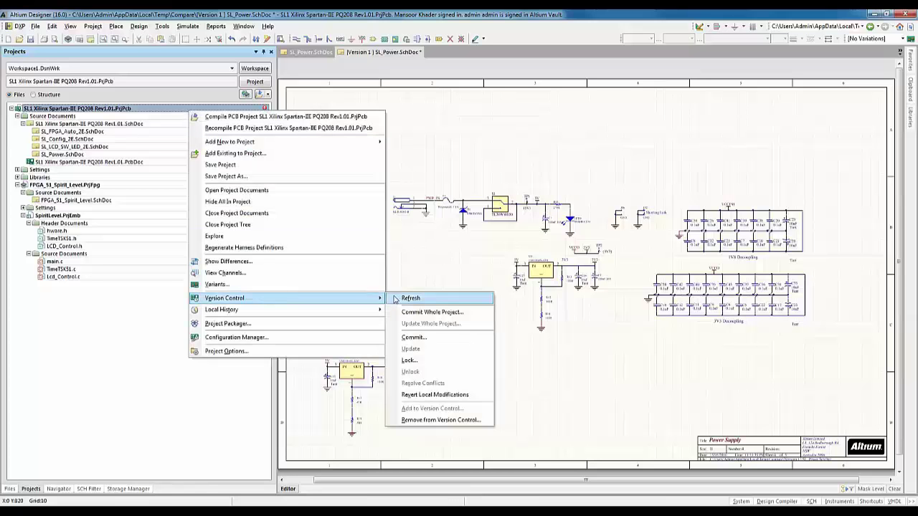
left_click(431, 312)
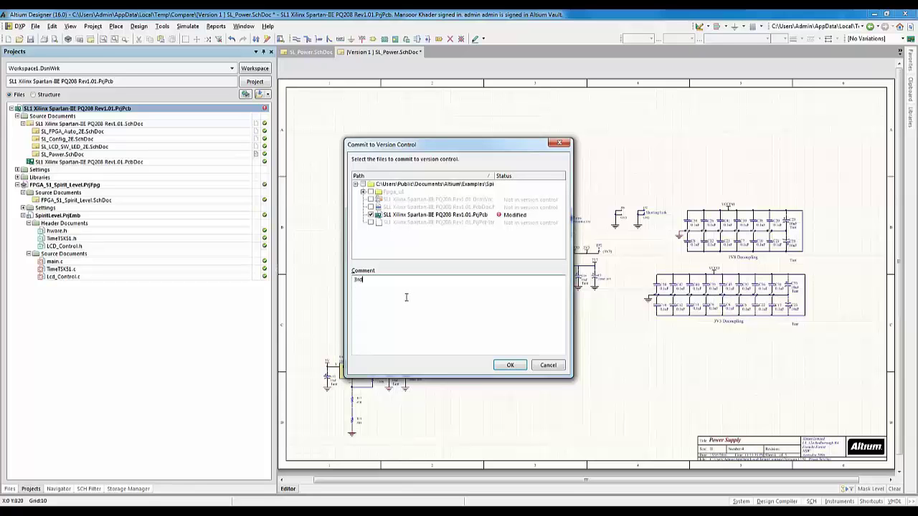
type("3rd version")
left_click(510, 365)
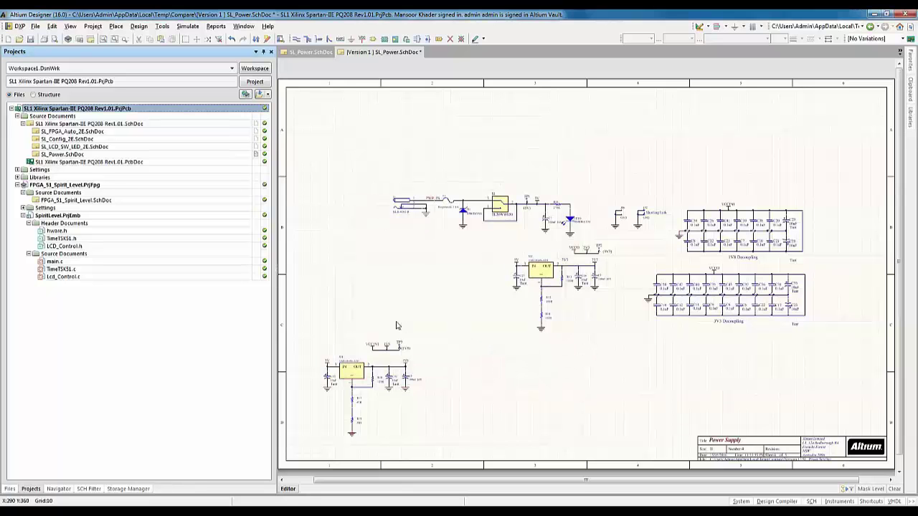
From the project's Local History, compare the saved SL_Power.SchDoc against its Version 1.
right_click(189, 110)
mouse_move(251, 299)
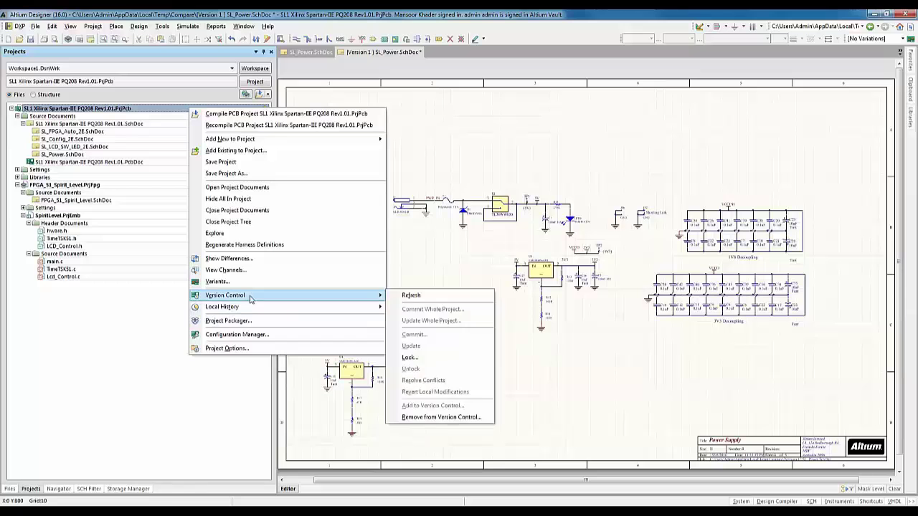
left_click(417, 319)
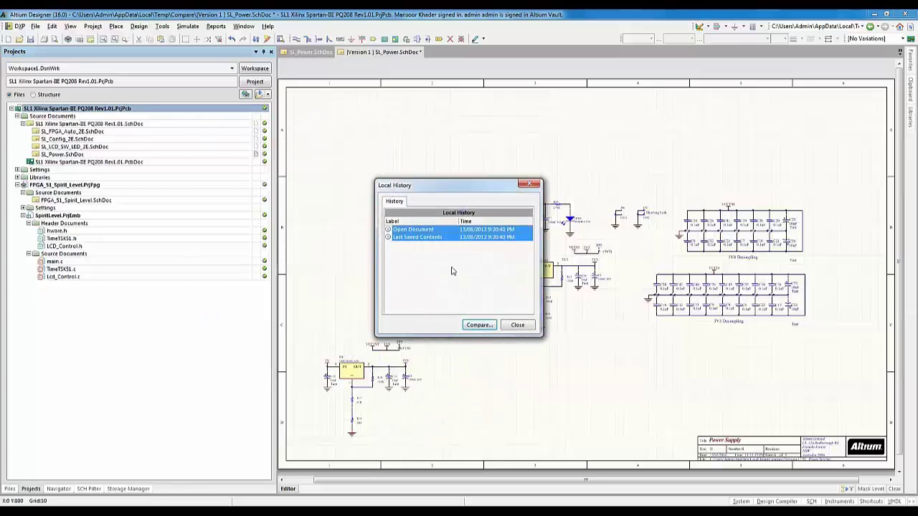
left_click(472, 325)
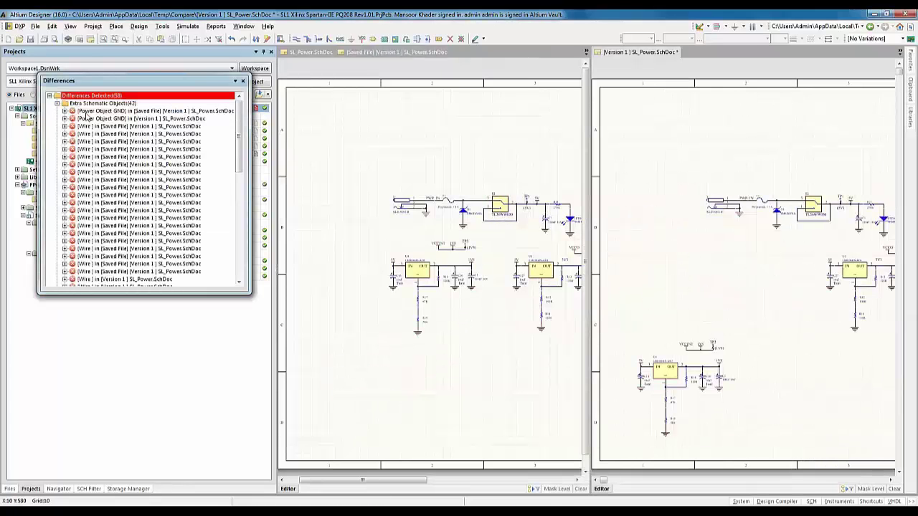
Review the GND power object, changed part and power symbol differences, then close the differences list.
left_click(80, 111)
left_click(85, 118)
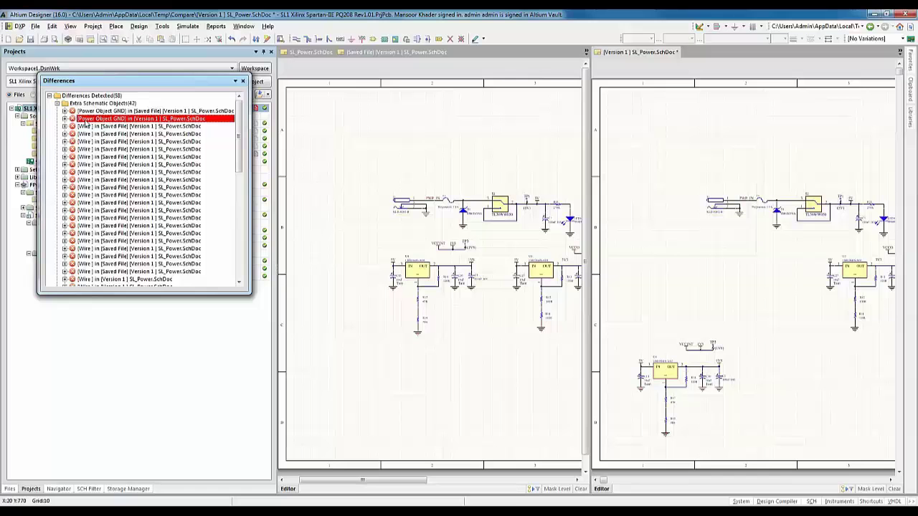
left_click(90, 104)
scroll(107, 236, "down", 11)
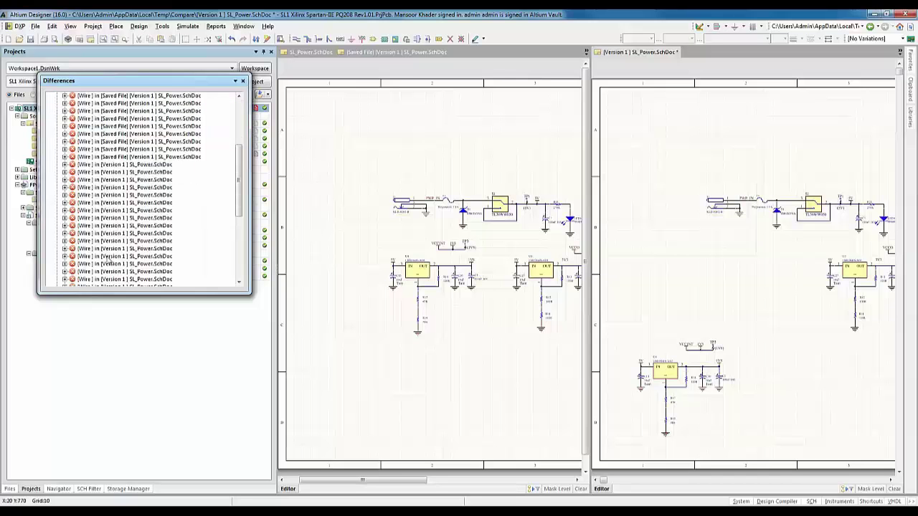
left_click(109, 218)
left_click(106, 234)
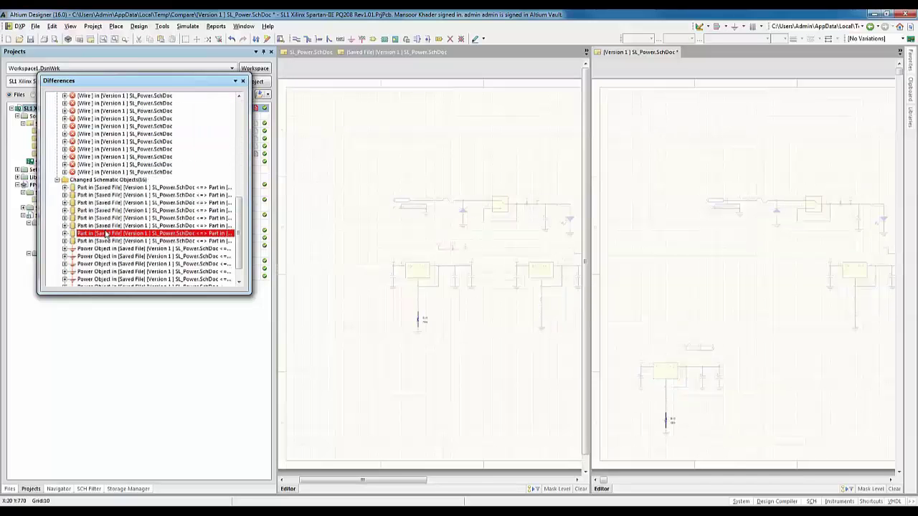
left_click(106, 249)
left_click(113, 226)
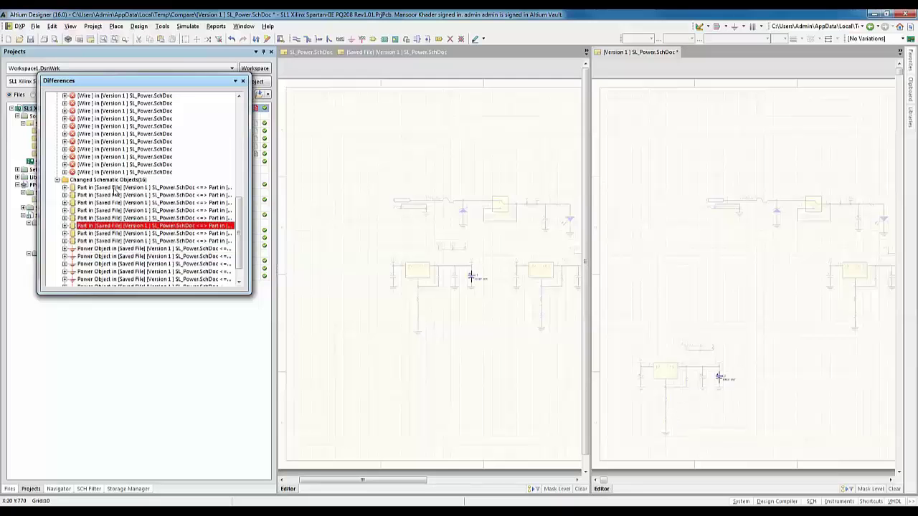
left_click(116, 180)
left_click(116, 225)
scroll(120, 215, "down", 1)
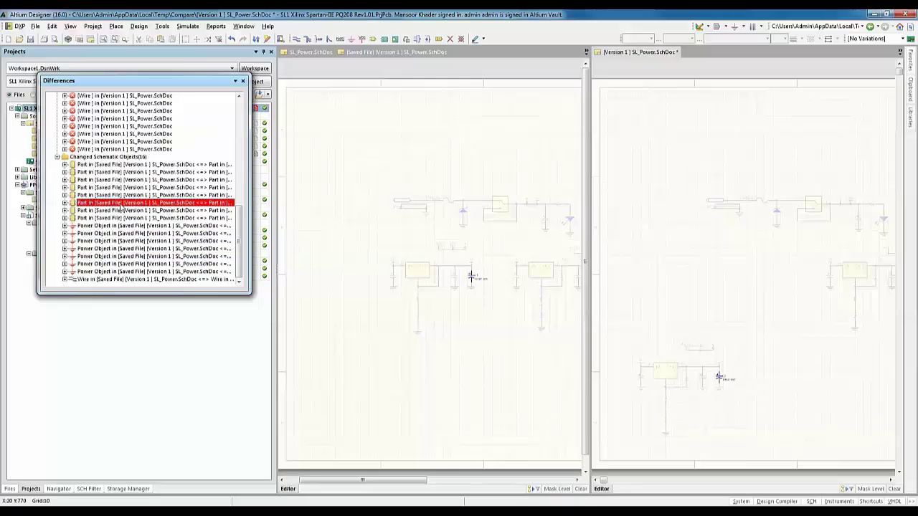
left_click(108, 235)
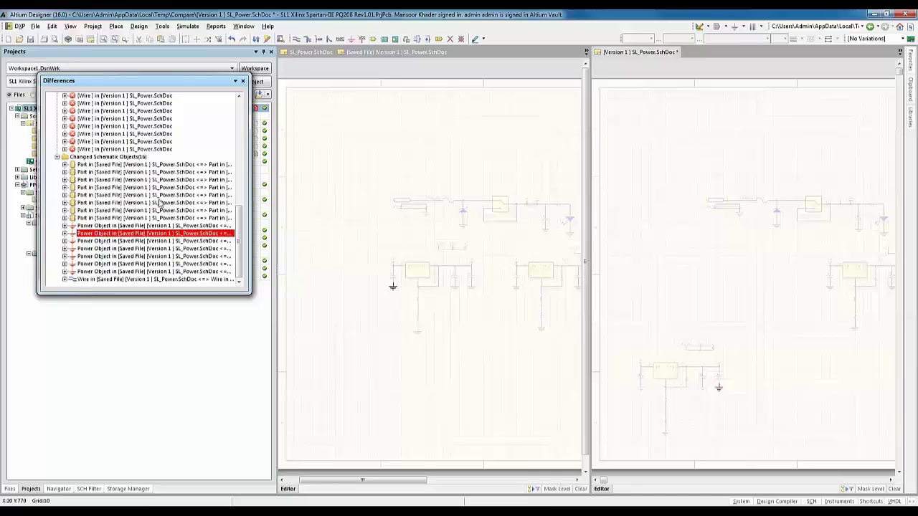
left_click(243, 81)
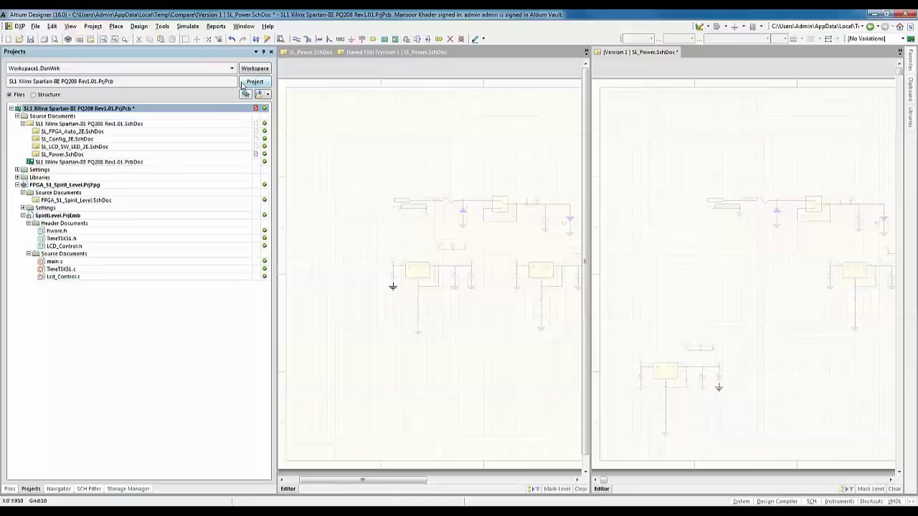
Remove the project from version control.
right_click(213, 111)
mouse_move(334, 300)
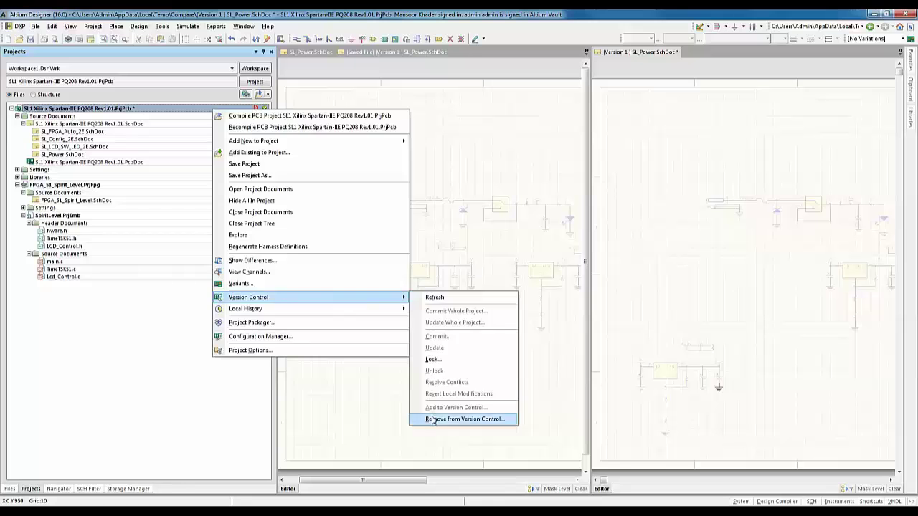
left_click(434, 419)
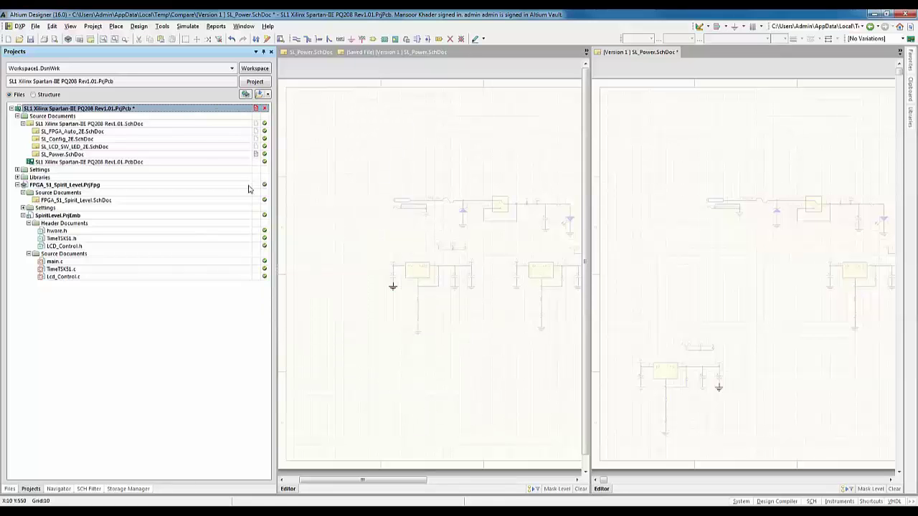
Save the project and close the whole project tree.
right_click(222, 108)
left_click(254, 159)
right_click(128, 109)
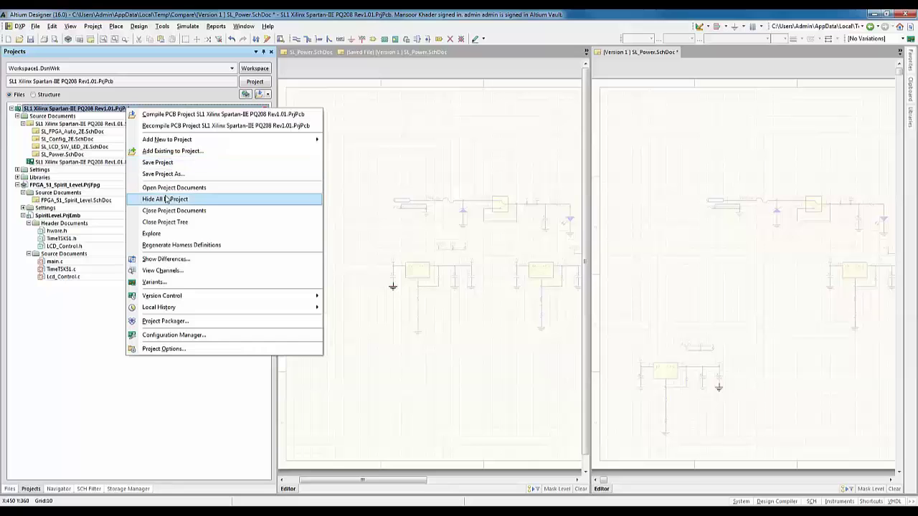
left_click(164, 223)
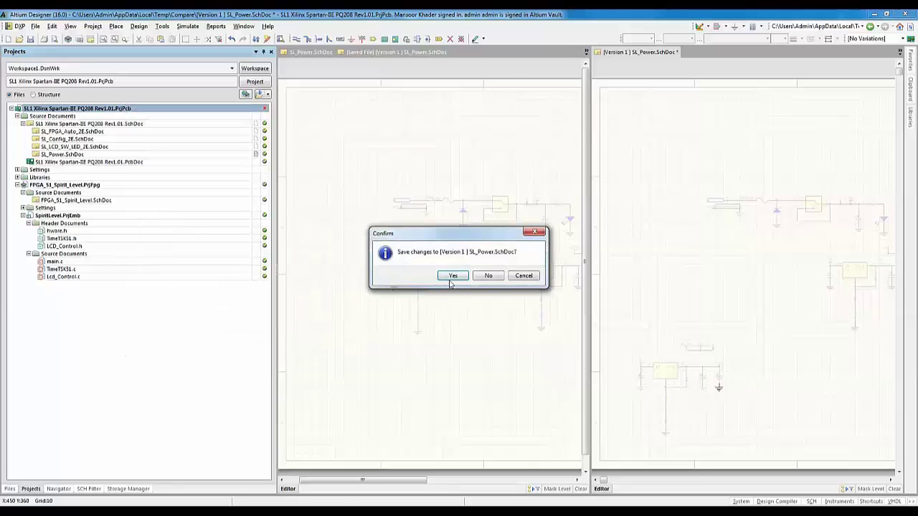